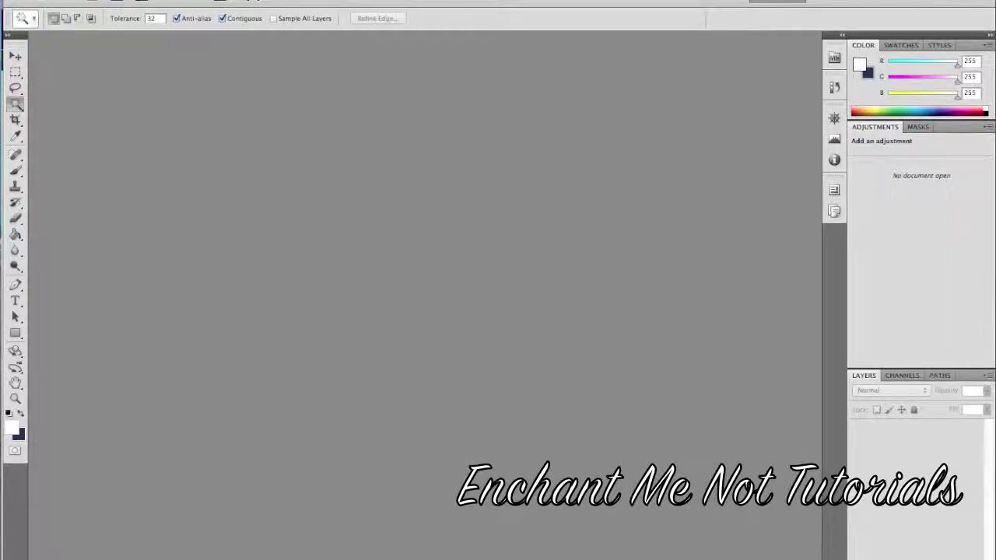
Switch to the browser and search Google Images for "animal background tile"
{"action": "key", "text": "ctrl+Up"}
{"action": "left_click", "coordinate": [369, 251]}
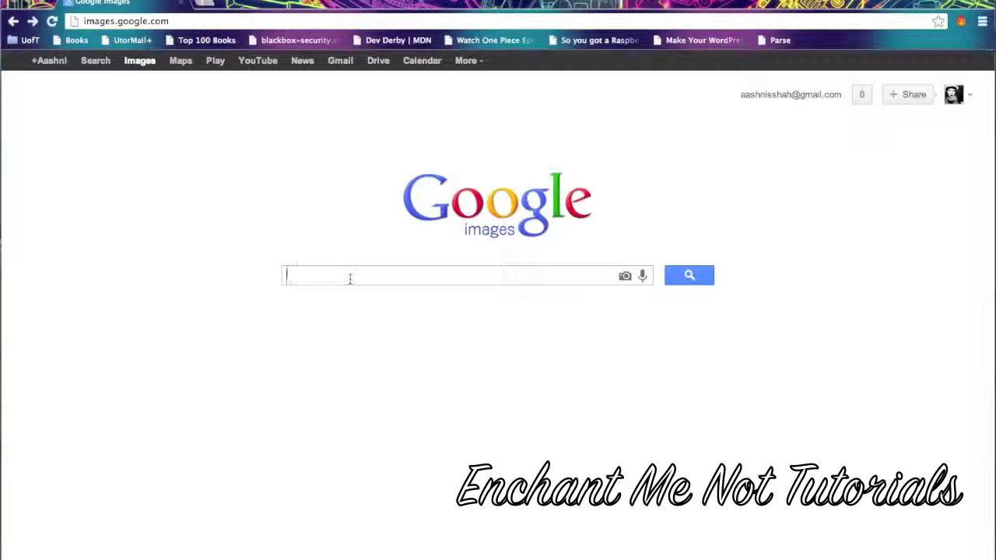
{"action": "type", "text": "animal back"}
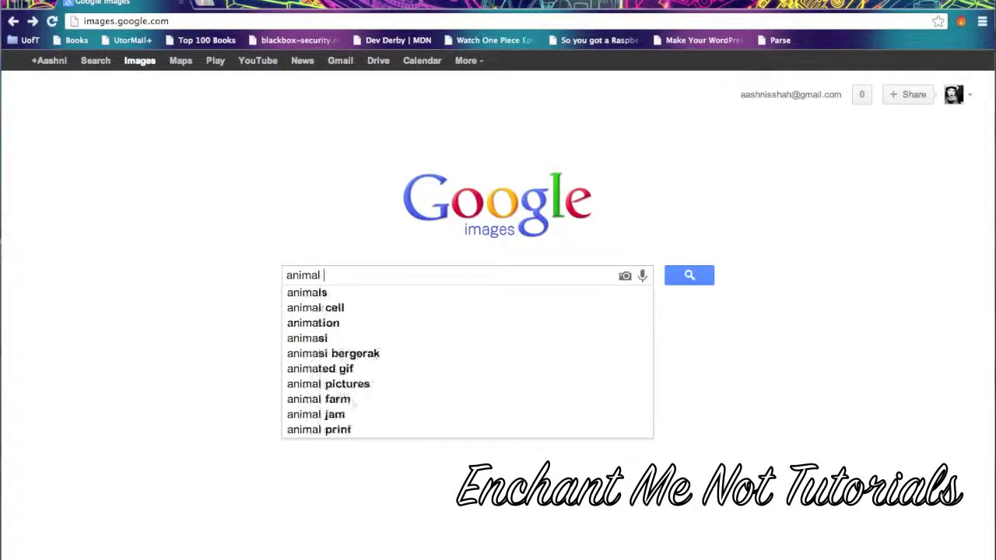
{"action": "type", "text": "ground tile"}
{"action": "key", "text": "Return"}
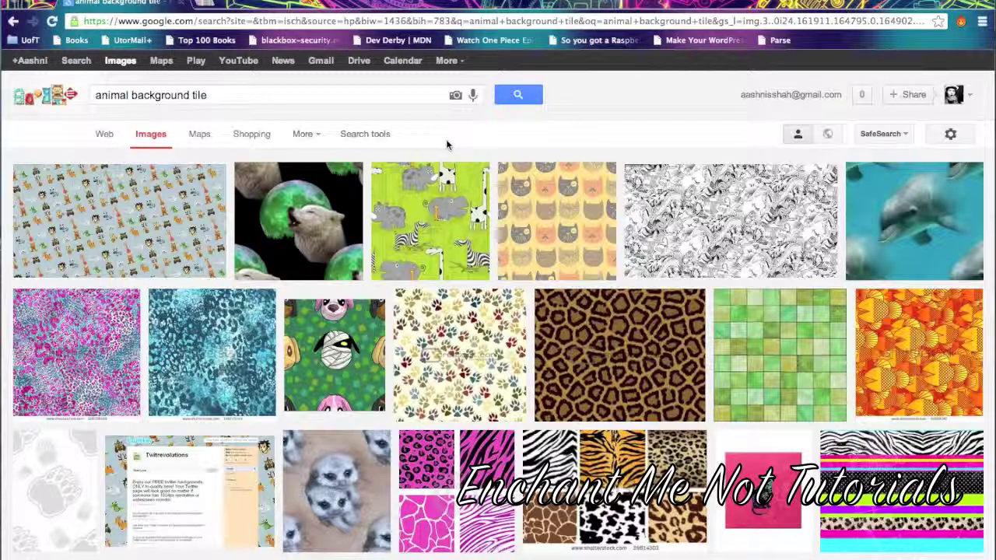
Open the yellow cat-face pattern image from the search results and copy the image
{"action": "left_click", "coordinate": [547, 211]}
{"action": "right_click", "coordinate": [352, 340]}
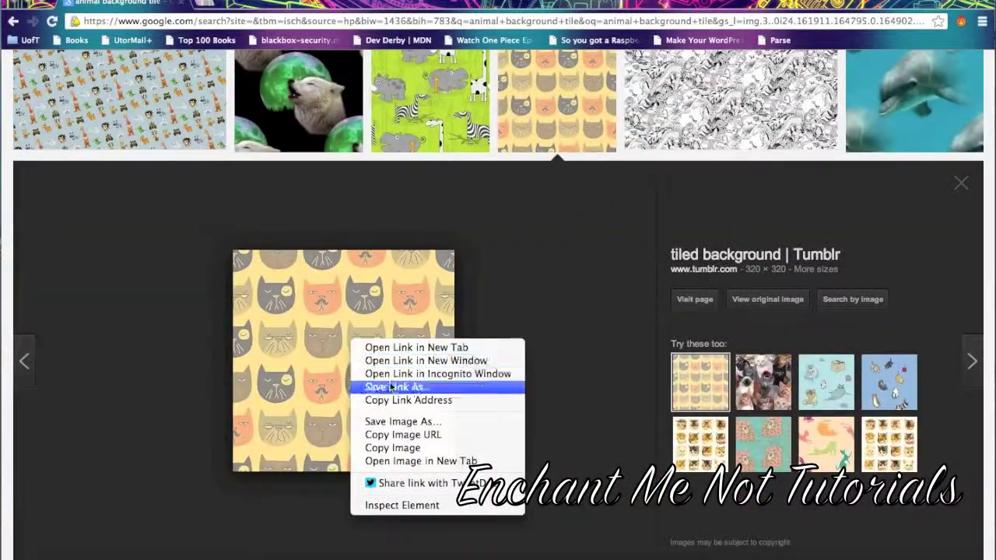
{"action": "left_click", "coordinate": [383, 449]}
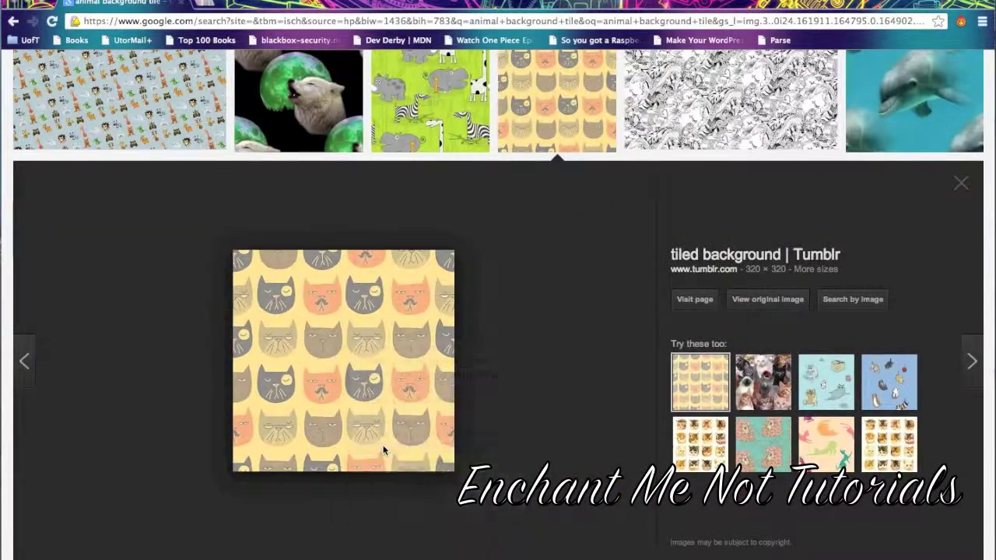
Switch to Photoshop and create a new document 600 wide by 400 high
{"action": "key", "text": "F3"}
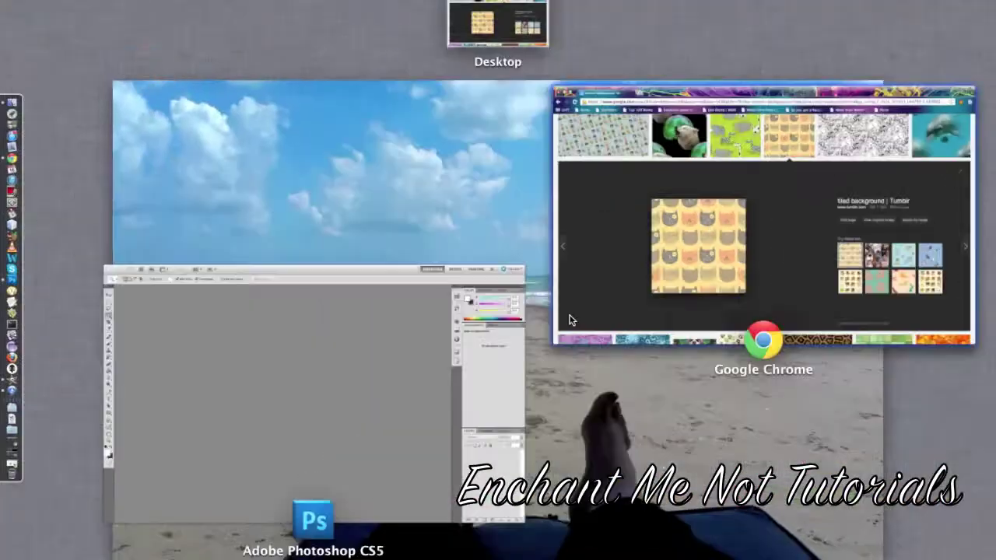
{"action": "left_click", "coordinate": [336, 351]}
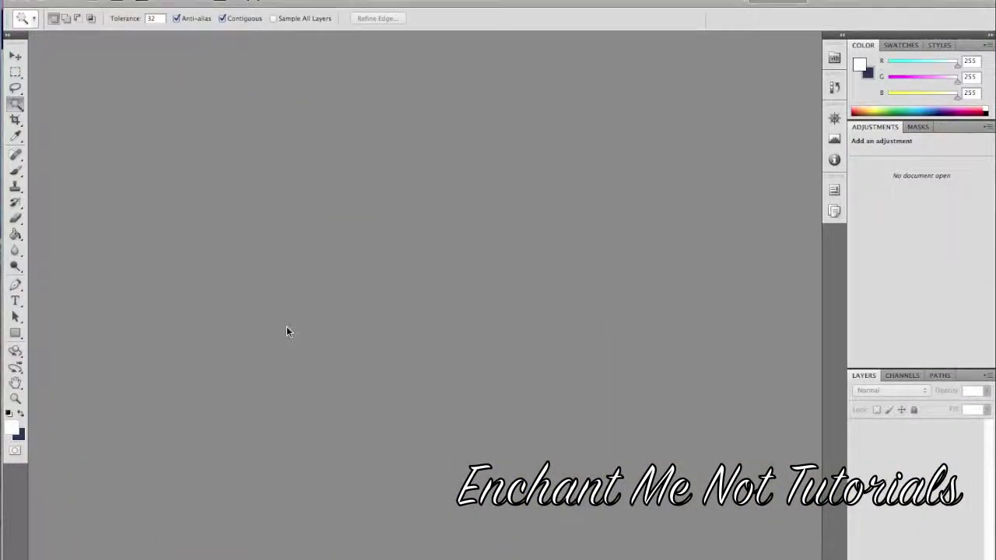
{"action": "key", "text": "super+n"}
{"action": "key", "text": "Tab"}
{"action": "type", "text": "600"}
{"action": "key", "text": "Tab"}
{"action": "type", "text": "400"}
{"action": "key", "text": "Return"}
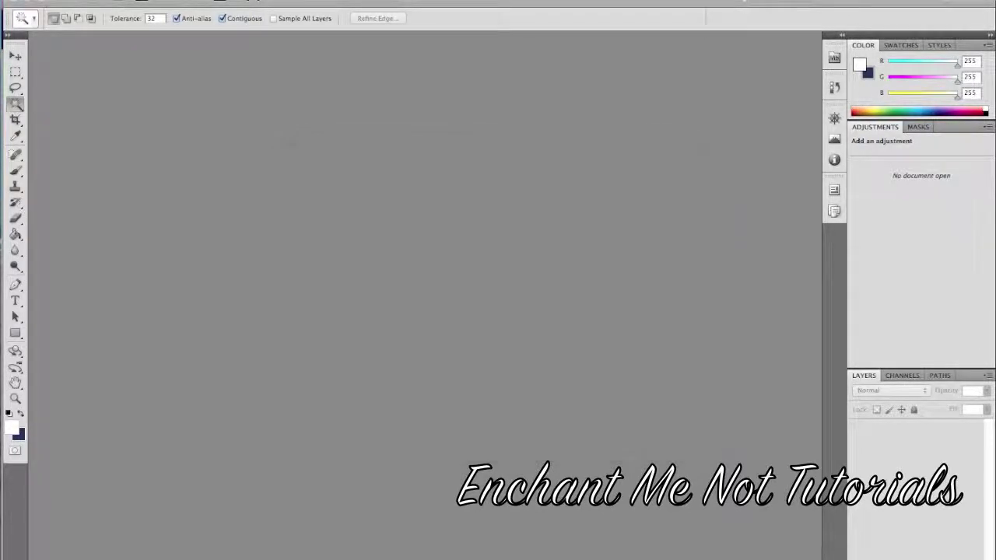
Paste the cat-face tile and align it with the top-left corner of the canvas
{"action": "left_click", "coordinate": [14, 58]}
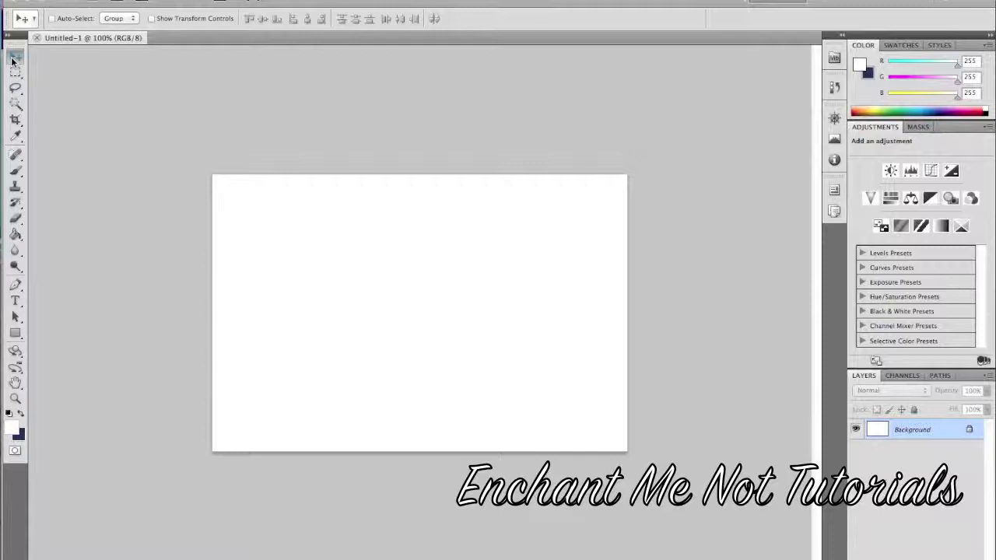
{"action": "key", "text": "ctrl+v"}
{"action": "left_click_drag", "start_coordinate": [382, 329], "coordinate": [302, 301]}
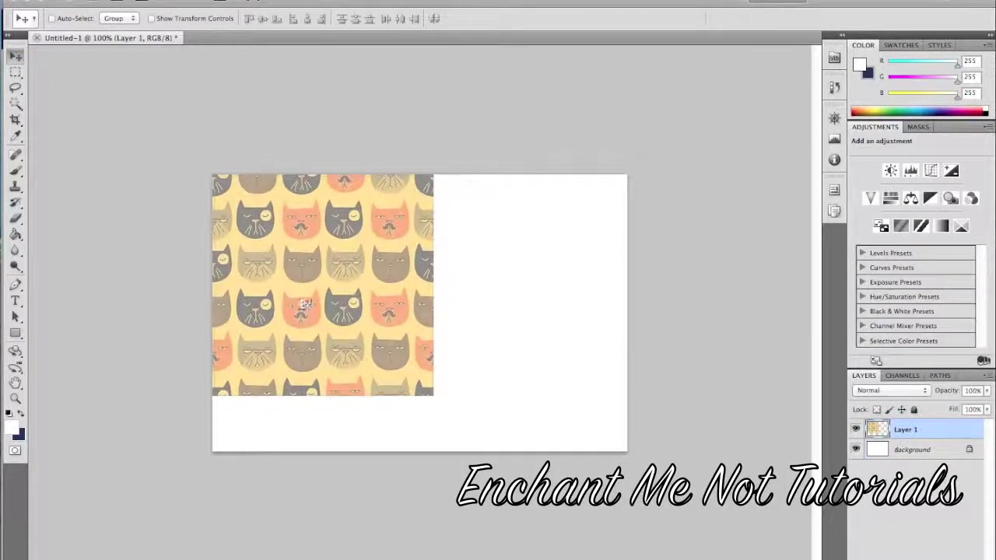
Paste more copies of the cat-face tile and align them edge to edge to cover the rest of the canvas
{"action": "key", "text": "ctrl+v"}
{"action": "left_click_drag", "start_coordinate": [447, 326], "coordinate": [386, 442]}
{"action": "key", "text": "ctrl+v"}
{"action": "key", "text": "ctrl+v"}
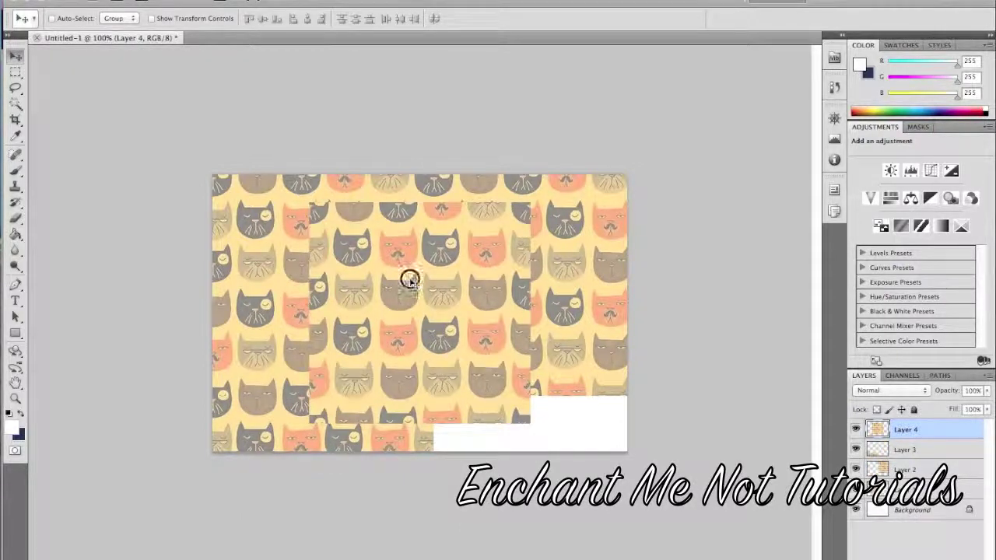
{"action": "left_click_drag", "start_coordinate": [504, 391], "coordinate": [535, 475]}
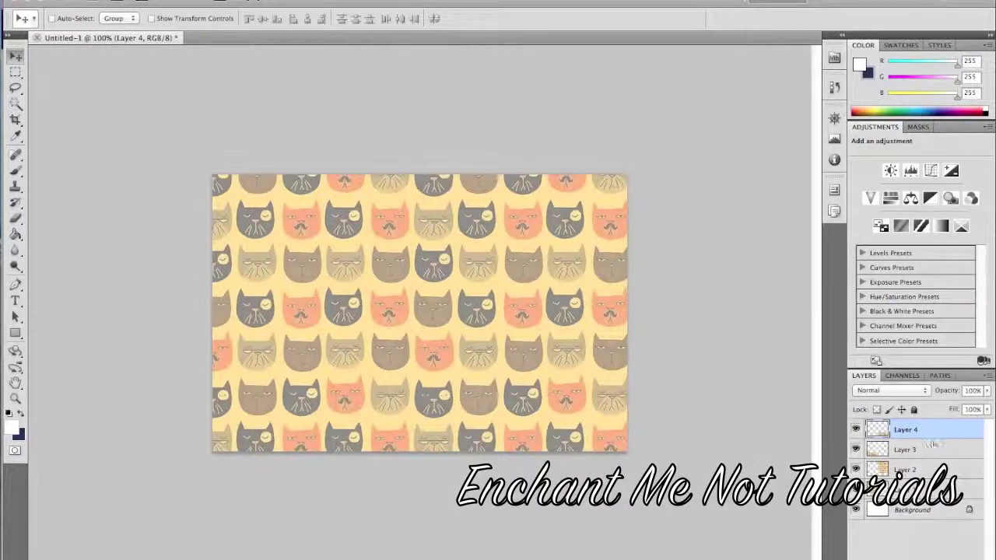
Merge the four cat-face tile layers into a single layer, leaving out the Background layer
{"action": "left_click", "coordinate": [898, 469], "text": "shift"}
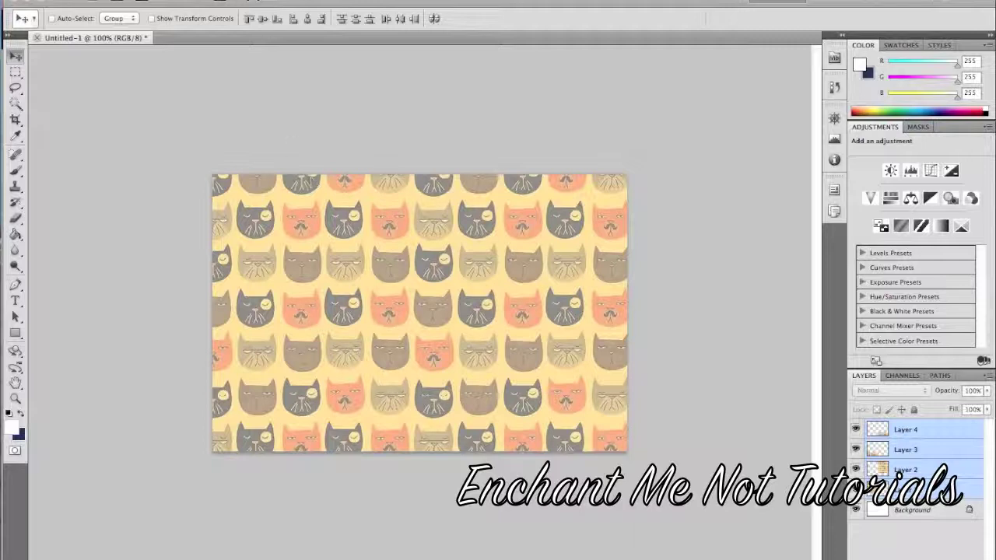
{"action": "left_click", "coordinate": [225, 2]}
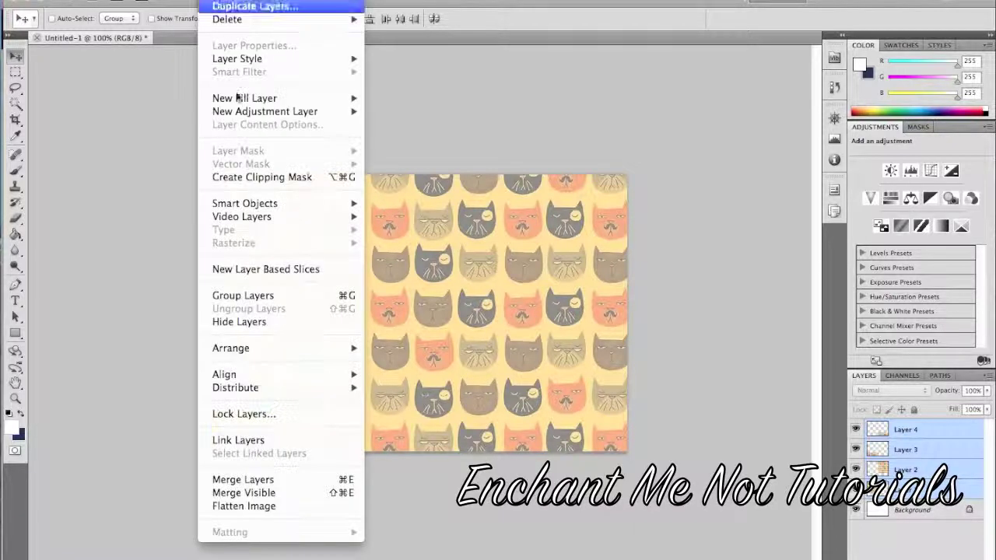
{"action": "left_click", "coordinate": [242, 479]}
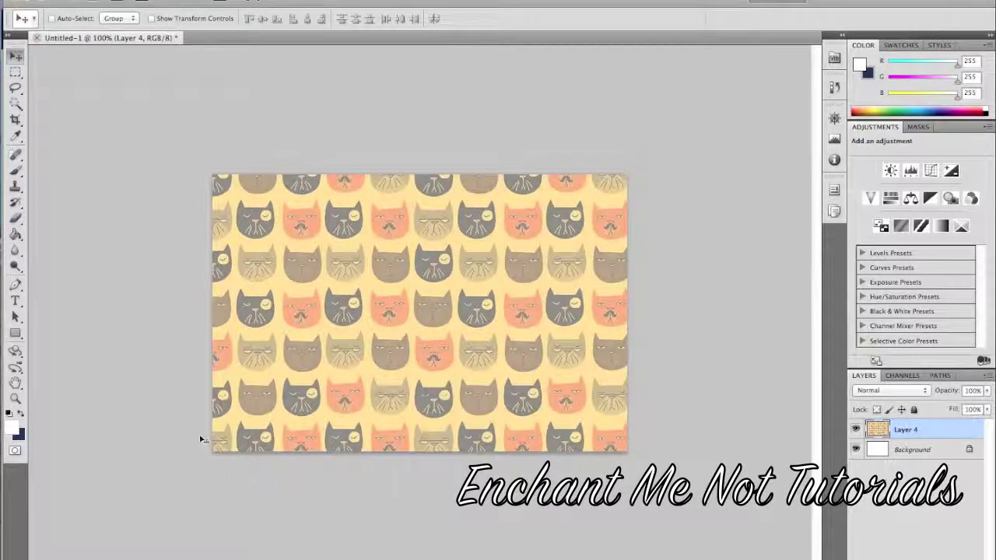
Fill the Background layer with muted brown (RGB 156, 111, 98) using the Paint Bucket, and refill it with black
{"action": "left_click", "coordinate": [916, 450]}
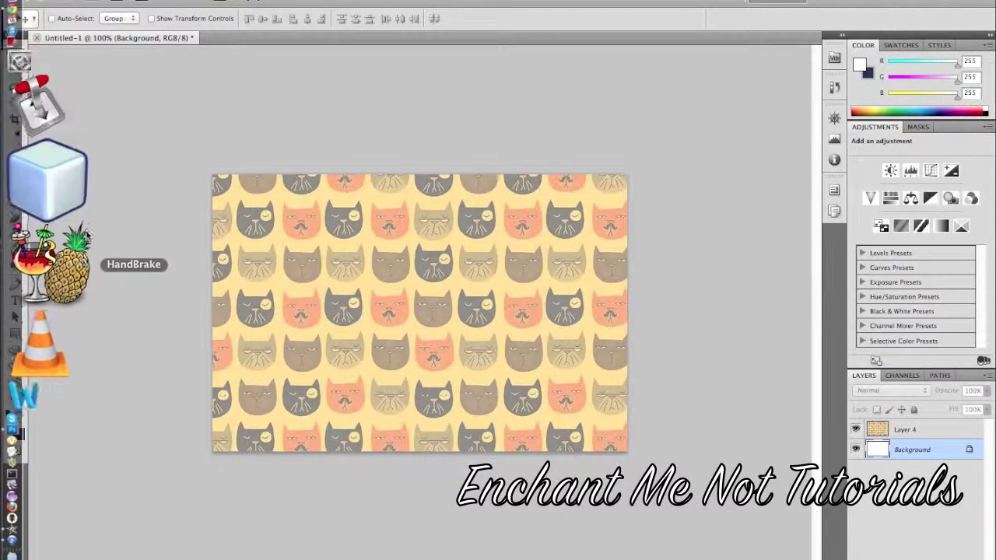
{"action": "left_click", "coordinate": [16, 235]}
{"action": "left_click", "coordinate": [12, 427]}
{"action": "left_click", "coordinate": [570, 431]}
{"action": "key", "text": "Return"}
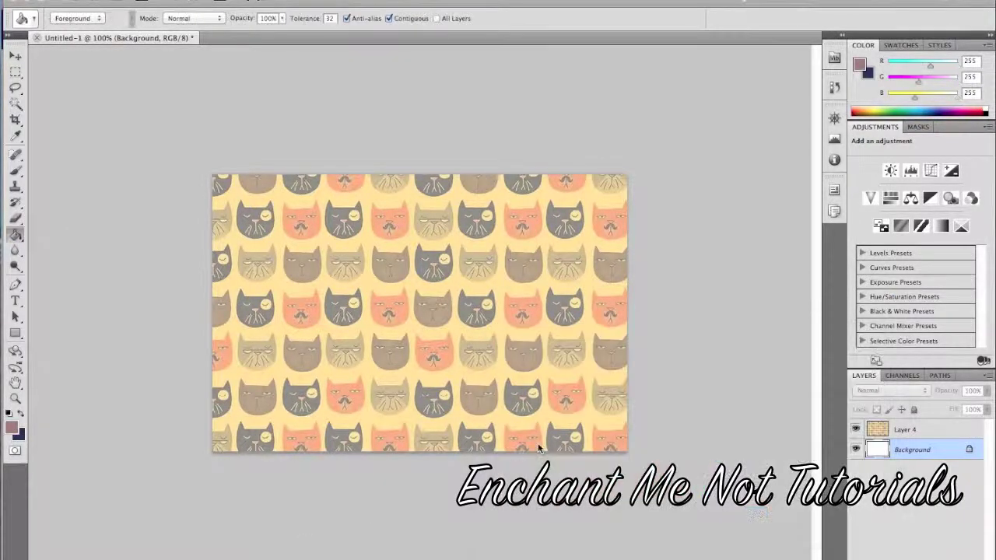
{"action": "left_click", "coordinate": [482, 323]}
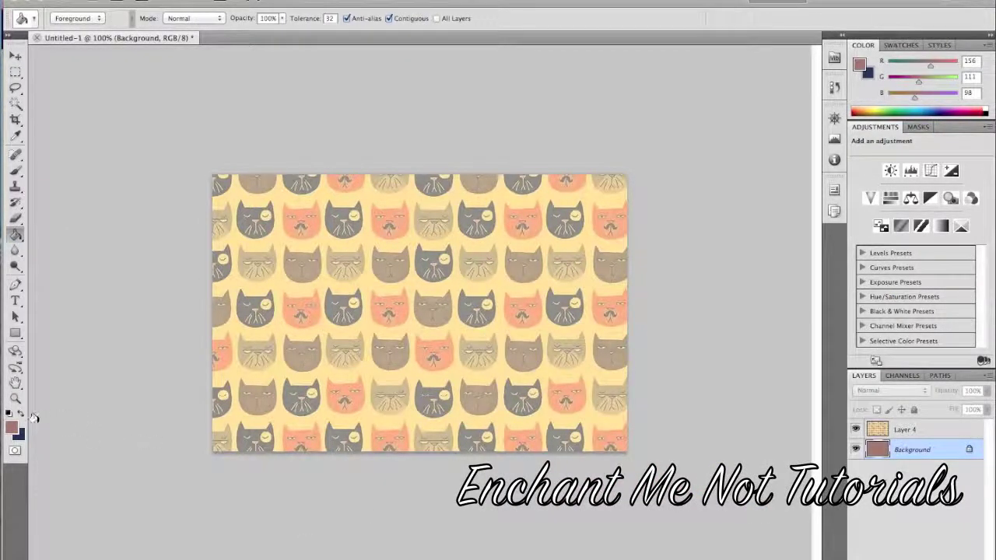
{"action": "left_click", "coordinate": [12, 429]}
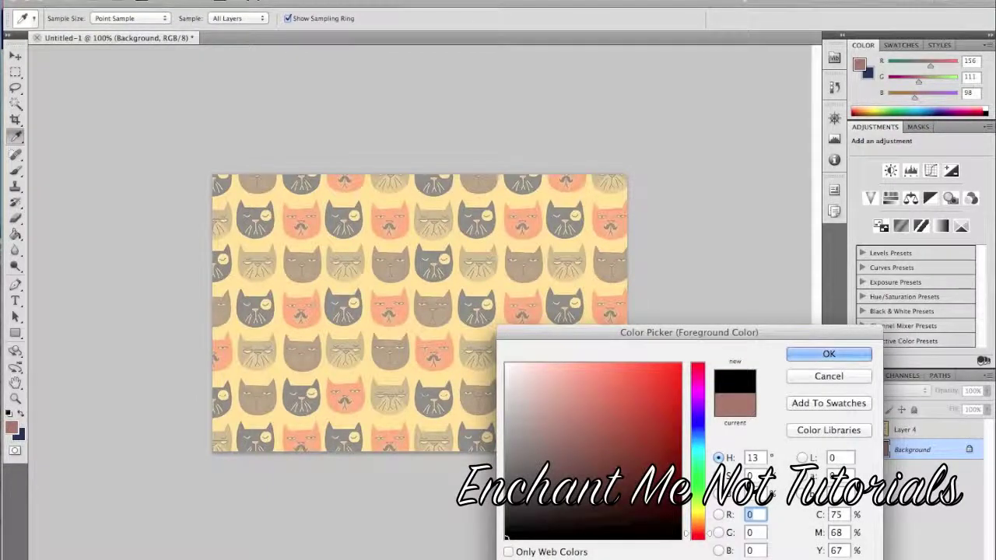
{"action": "key", "text": "Escape"}
{"action": "left_click", "coordinate": [428, 283]}
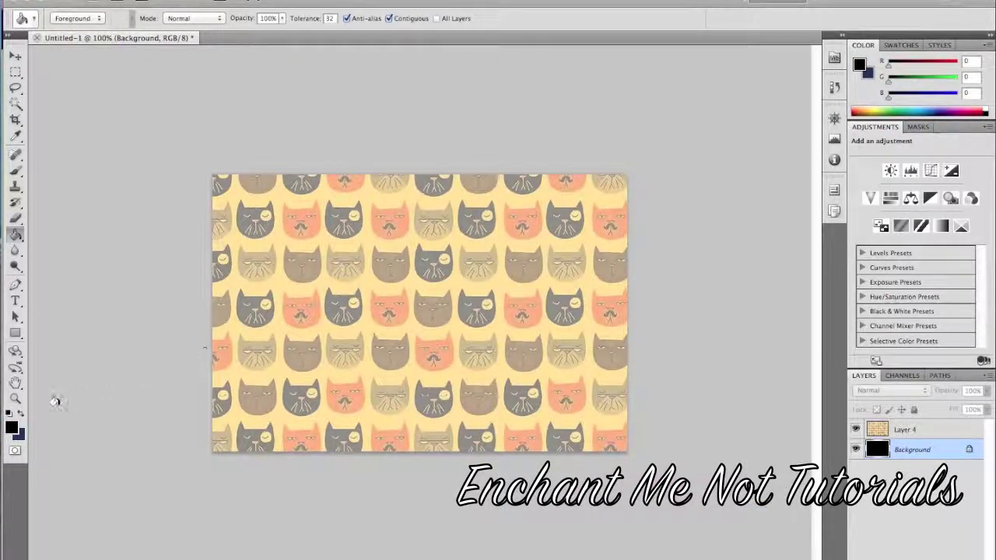
Set the foreground color to white (RGB 255, 255, 255)
{"action": "left_click", "coordinate": [17, 433]}
{"action": "left_click", "coordinate": [469, 327]}
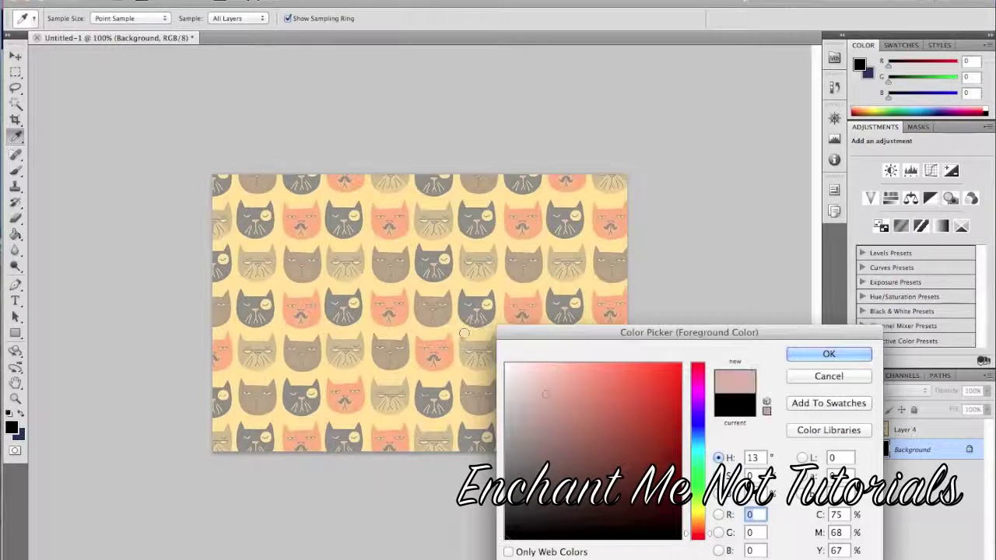
{"action": "left_click_drag", "start_coordinate": [509, 367], "coordinate": [476, 339]}
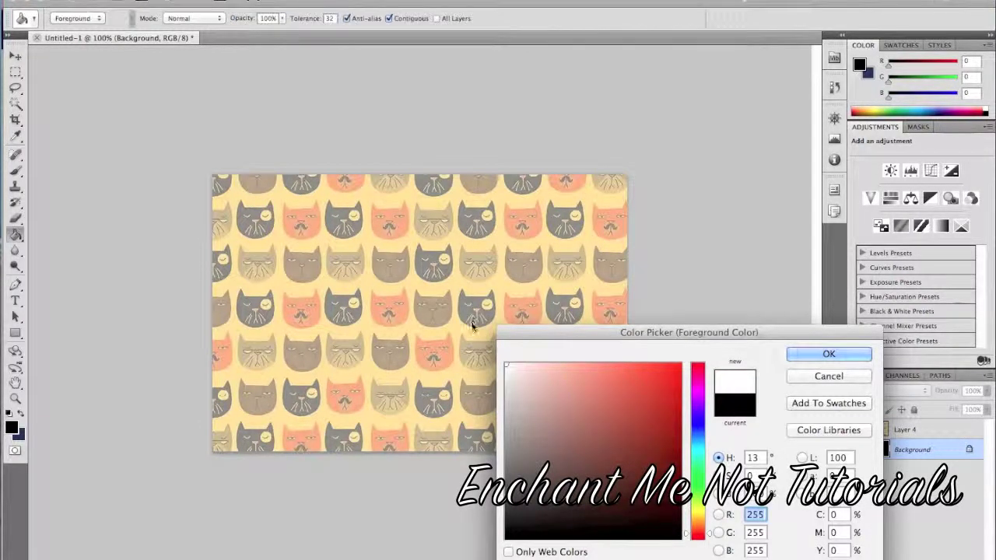
{"action": "key", "text": "Return"}
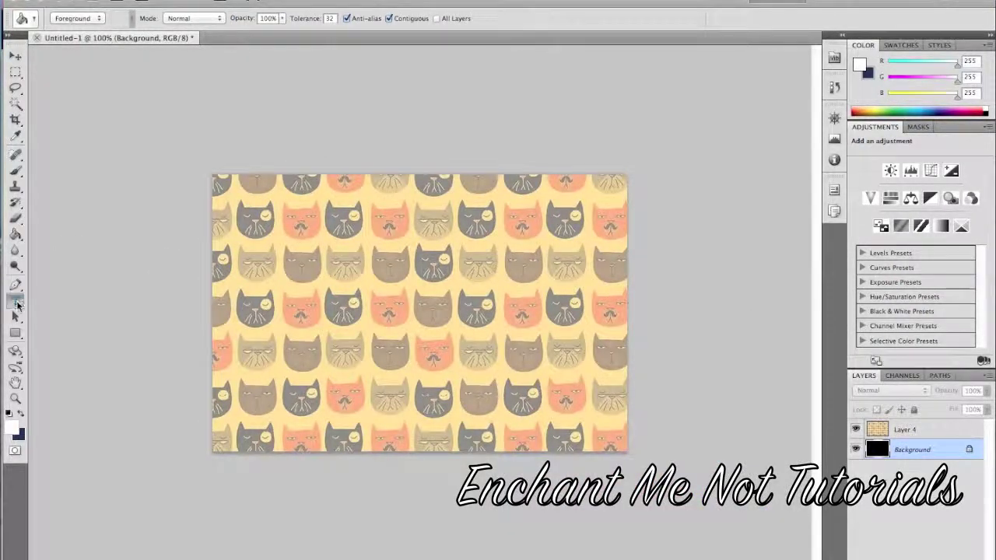
Add a canvas-wide text box reading "ENCHANT ME NOT TUTORIALS" in 72 pt Arial Black and place its layer above the cat pattern
{"action": "left_click", "coordinate": [16, 300]}
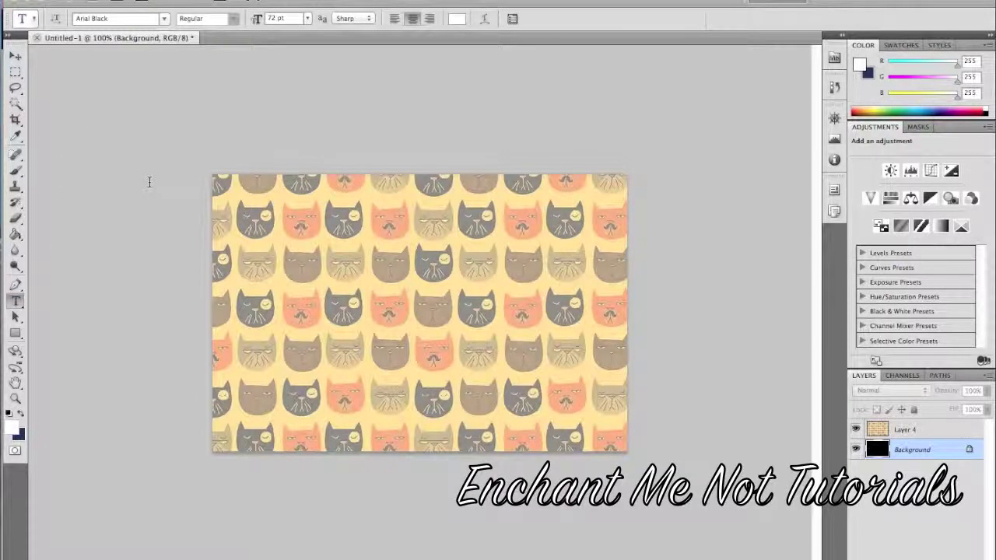
{"action": "left_click_drag", "start_coordinate": [216, 182], "coordinate": [620, 444]}
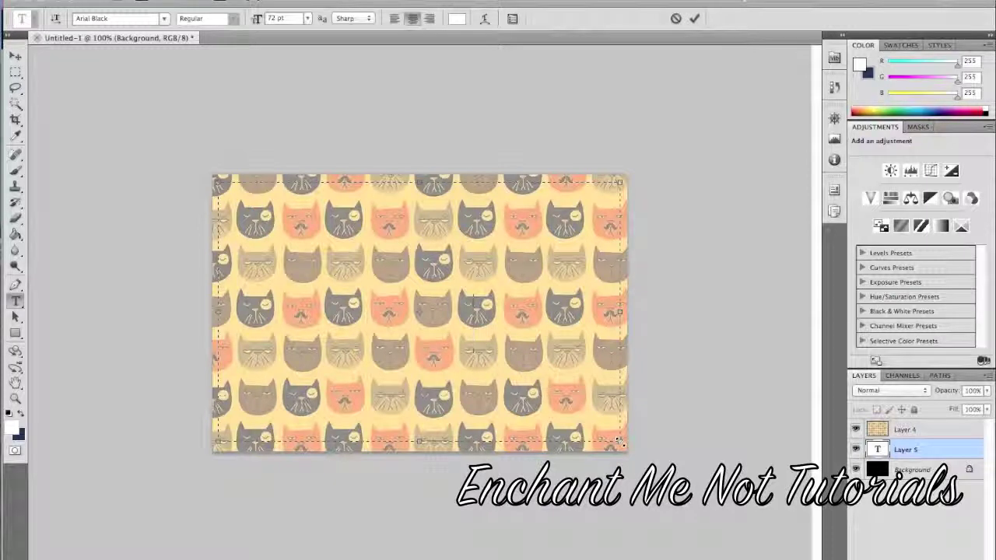
{"action": "left_click", "coordinate": [952, 425]}
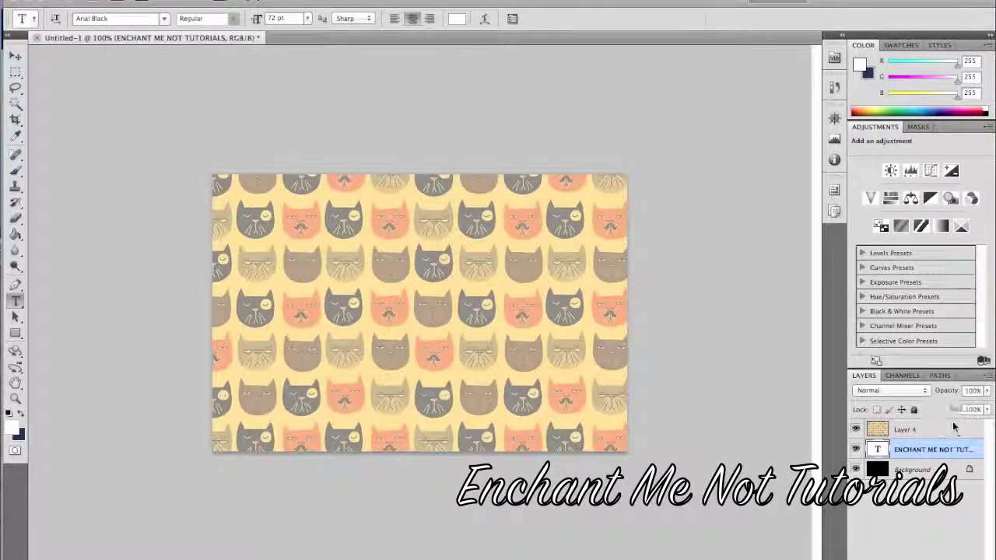
{"action": "mouse_move", "coordinate": [934, 447]}
{"action": "left_mouse_down"}
{"action": "mouse_move", "coordinate": [933, 419]}
{"action": "mouse_move", "coordinate": [929, 459]}
{"action": "left_mouse_up"}
{"action": "left_click", "coordinate": [932, 427]}
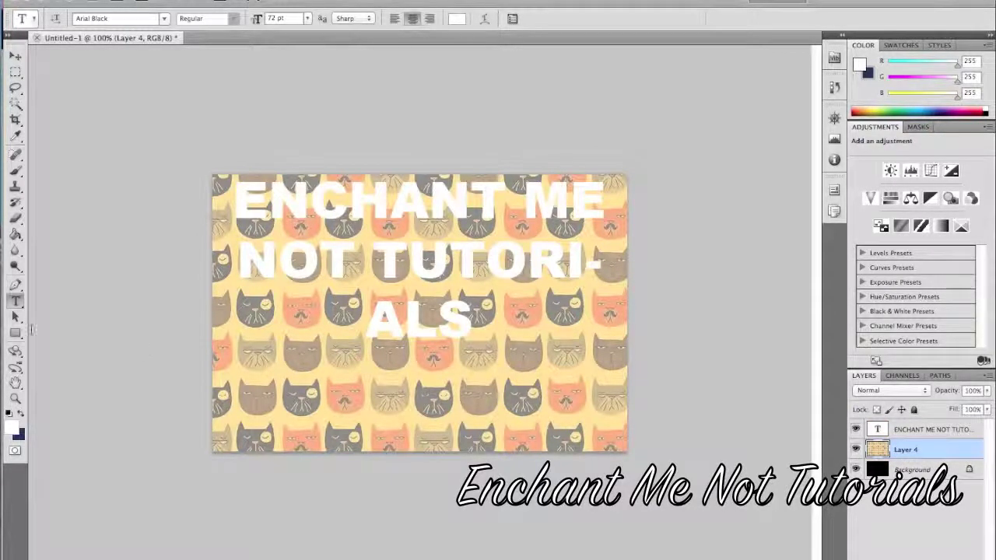
Break the title into three lines: "ENCHANT", "ME NOT" and "TUTORIALS"
{"action": "left_click", "coordinate": [511, 204]}
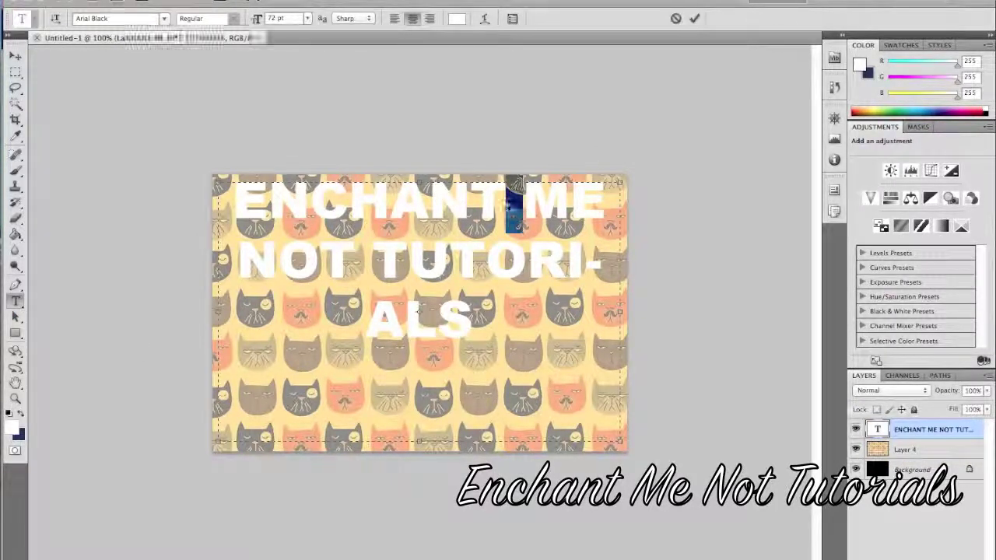
{"action": "key", "text": "Return"}
{"action": "left_click_drag", "start_coordinate": [478, 263], "coordinate": [471, 263]}
{"action": "key", "text": "Return"}
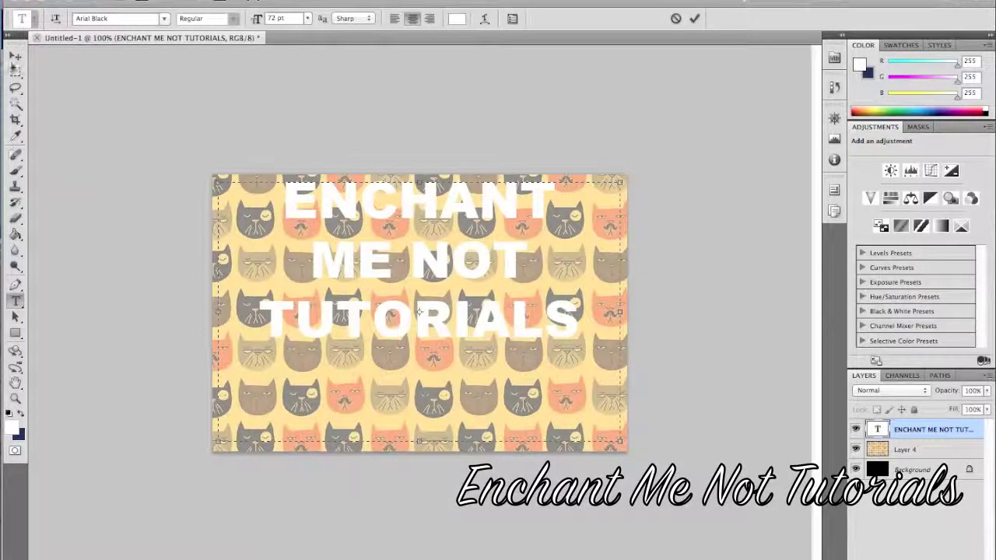
Scale the title text to about 112% width and 117% height and center the lettering on the canvas
{"action": "left_click", "coordinate": [15, 55]}
{"action": "key", "text": "ctrl+t"}
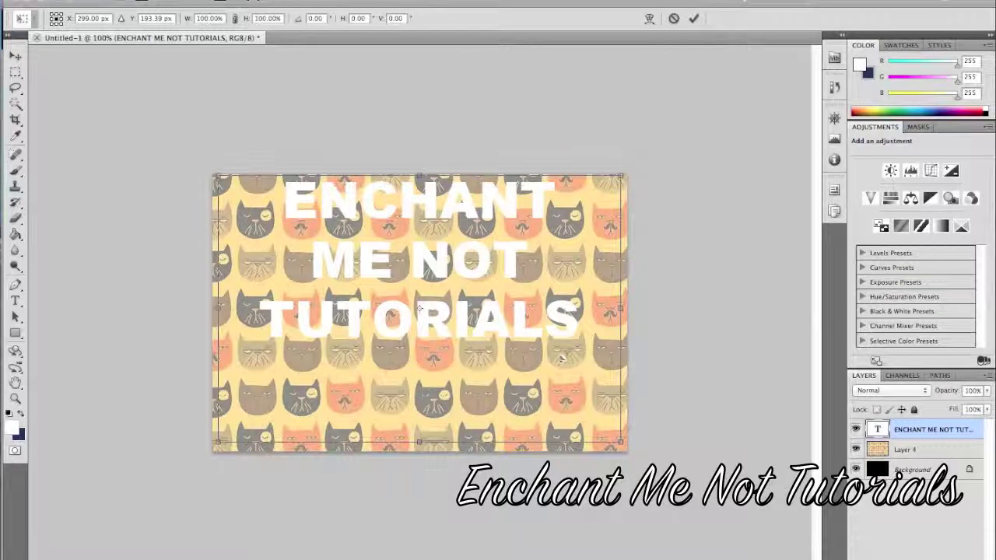
{"action": "left_click_drag", "start_coordinate": [622, 444], "coordinate": [671, 481]}
{"action": "left_click_drag", "start_coordinate": [480, 370], "coordinate": [447, 396]}
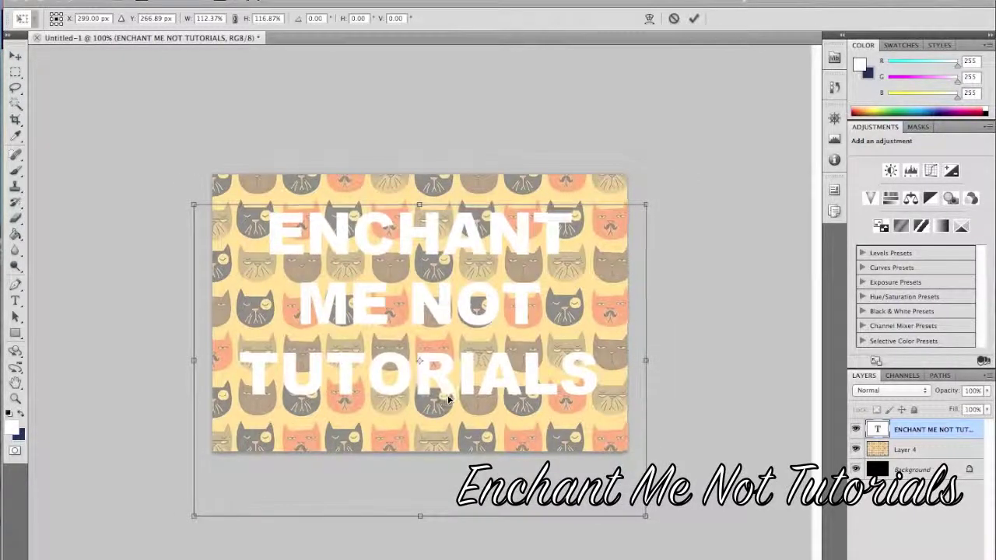
{"action": "key", "text": "Return"}
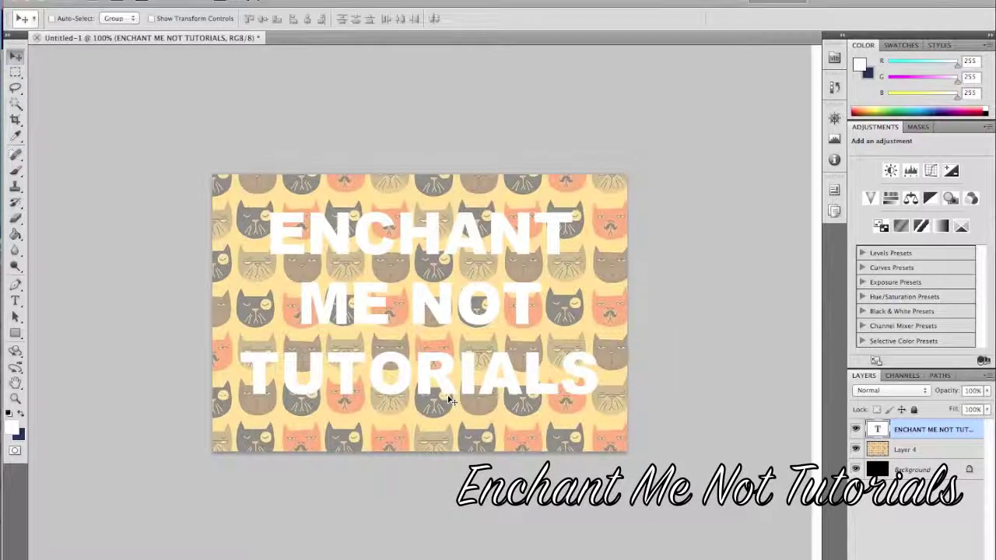
{"action": "double_click", "coordinate": [977, 430]}
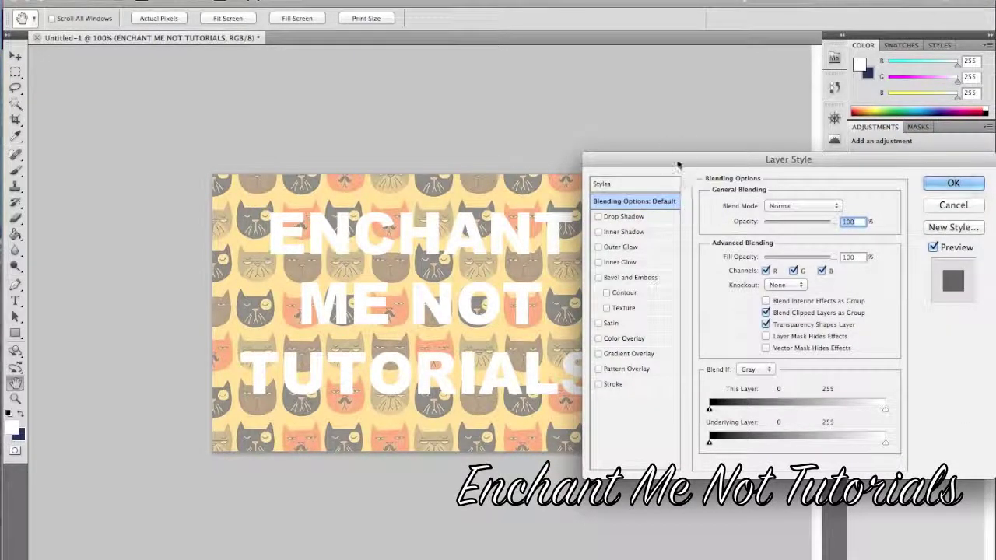
{"action": "left_click_drag", "start_coordinate": [677, 165], "coordinate": [688, 162]}
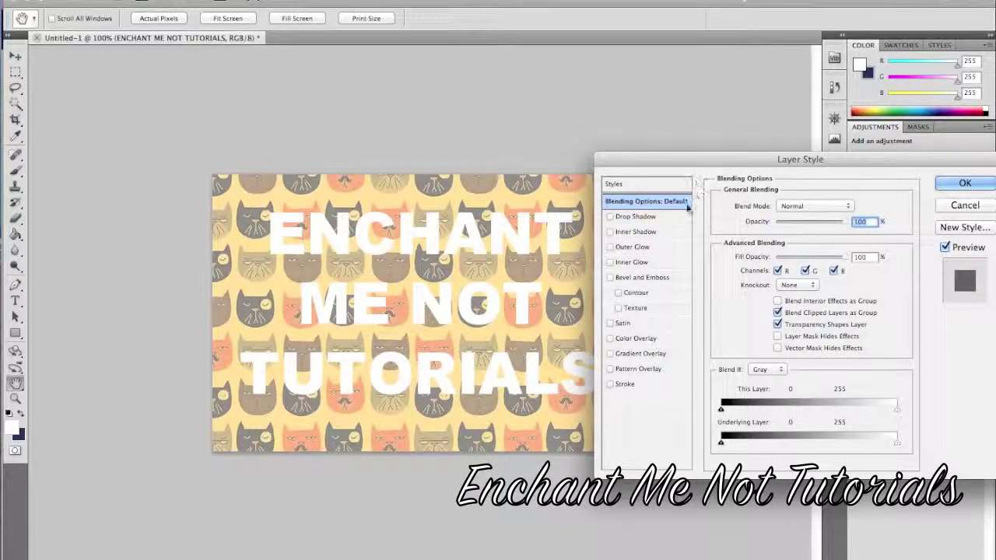
{"action": "key", "text": "Escape"}
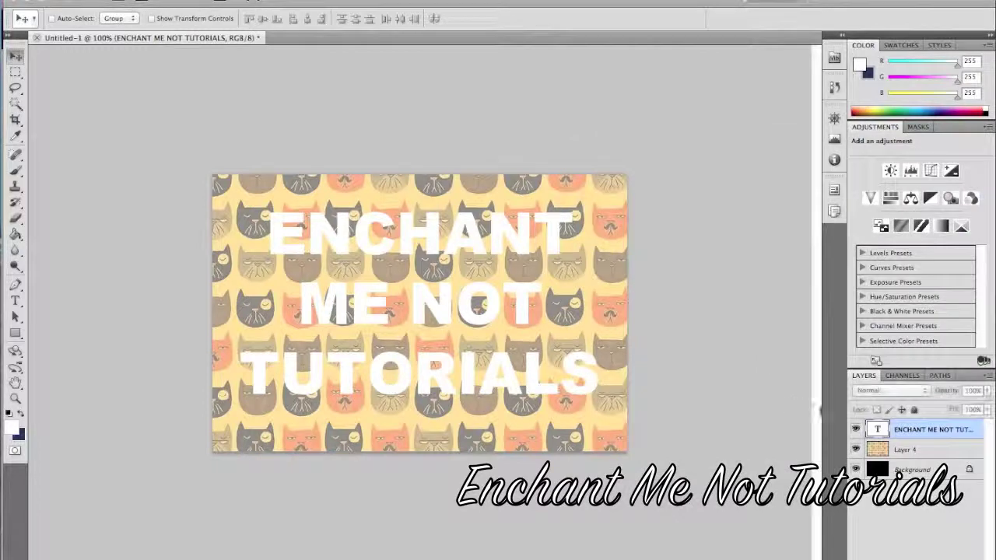
Set the title text layer's fill opacity to 0% in its blending options
{"action": "double_click", "coordinate": [959, 427]}
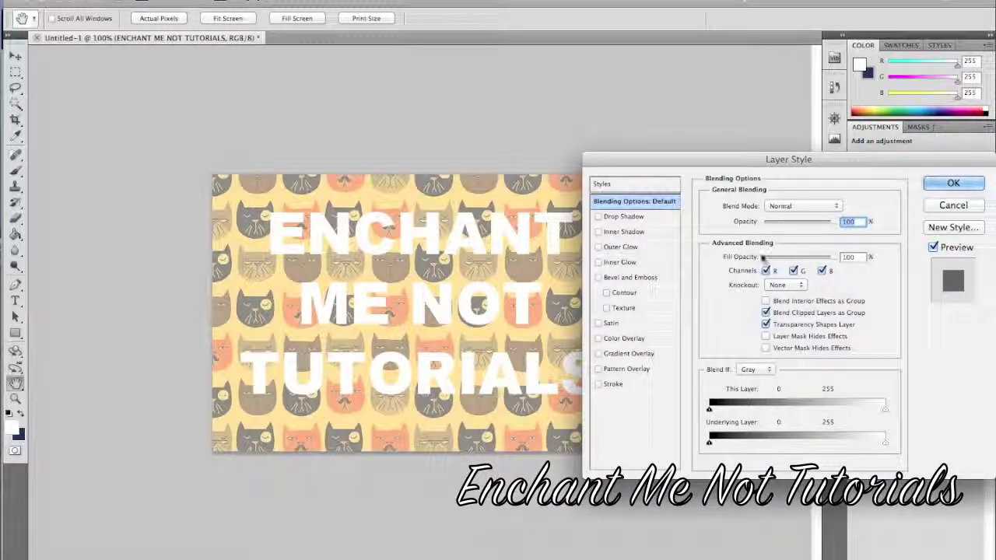
{"action": "left_click_drag", "start_coordinate": [835, 259], "coordinate": [726, 251]}
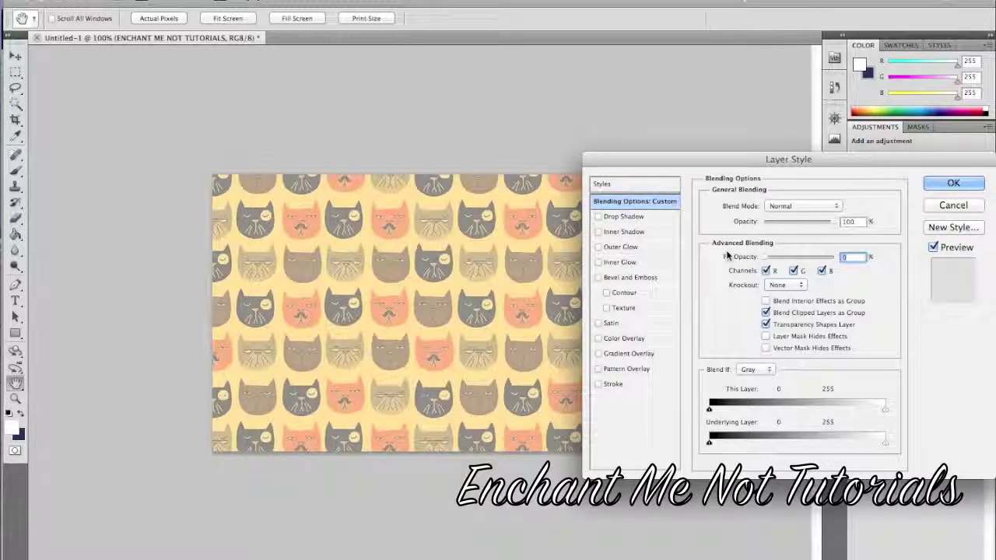
{"action": "left_click_drag", "start_coordinate": [703, 156], "coordinate": [720, 157]}
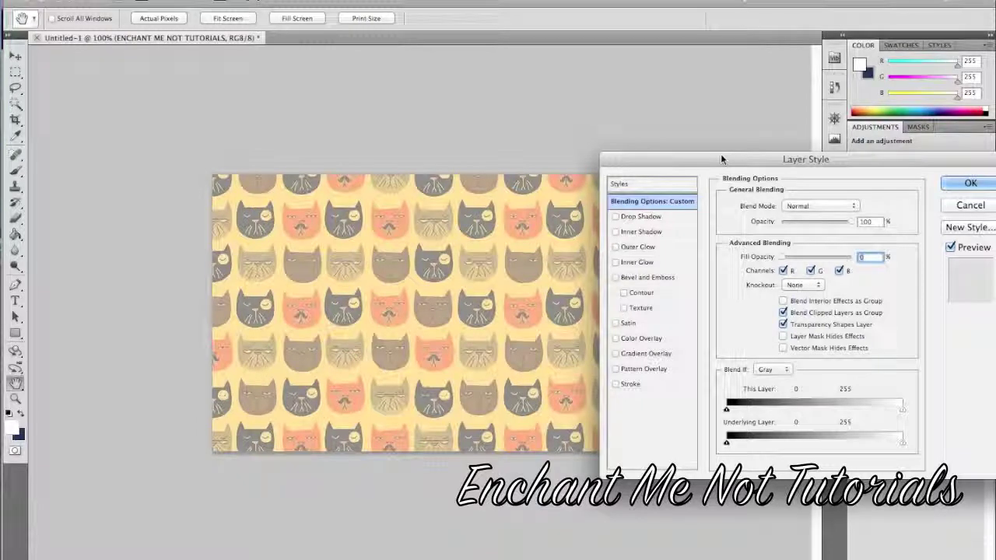
Try a drop shadow on the title with 12 px distance, 16% spread and 49 px size, and switch it off
{"action": "left_click", "coordinate": [646, 217]}
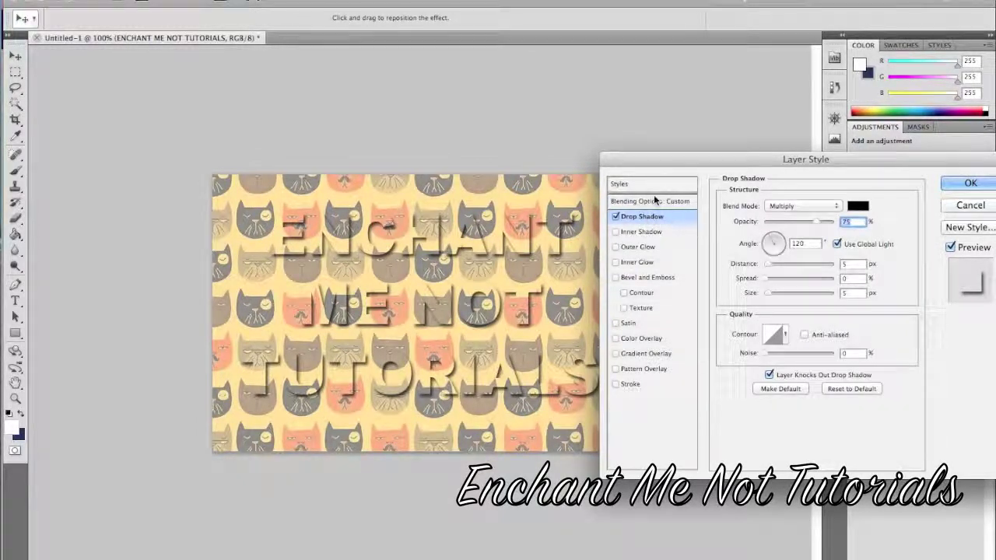
{"action": "left_click_drag", "start_coordinate": [647, 165], "coordinate": [667, 162]}
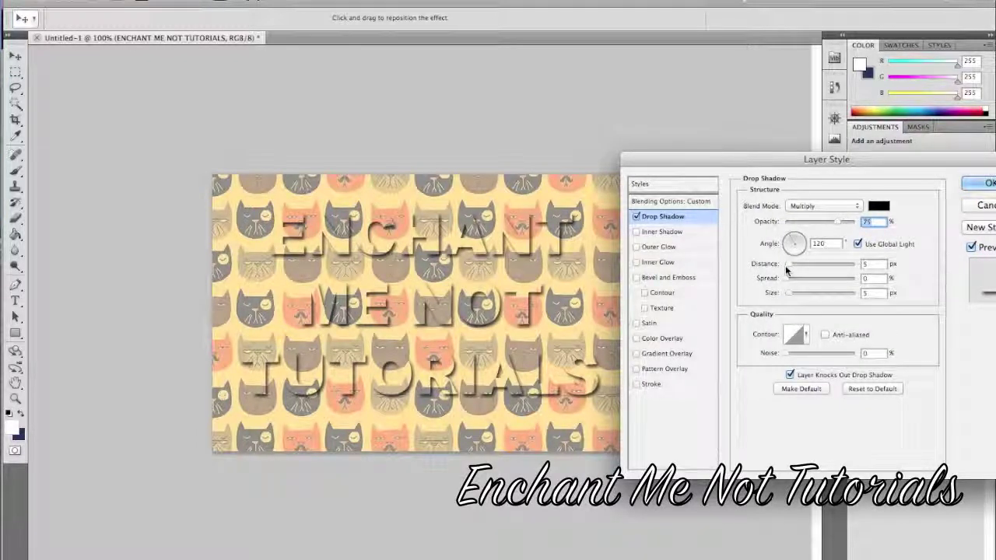
{"action": "left_click_drag", "start_coordinate": [786, 293], "coordinate": [794, 267]}
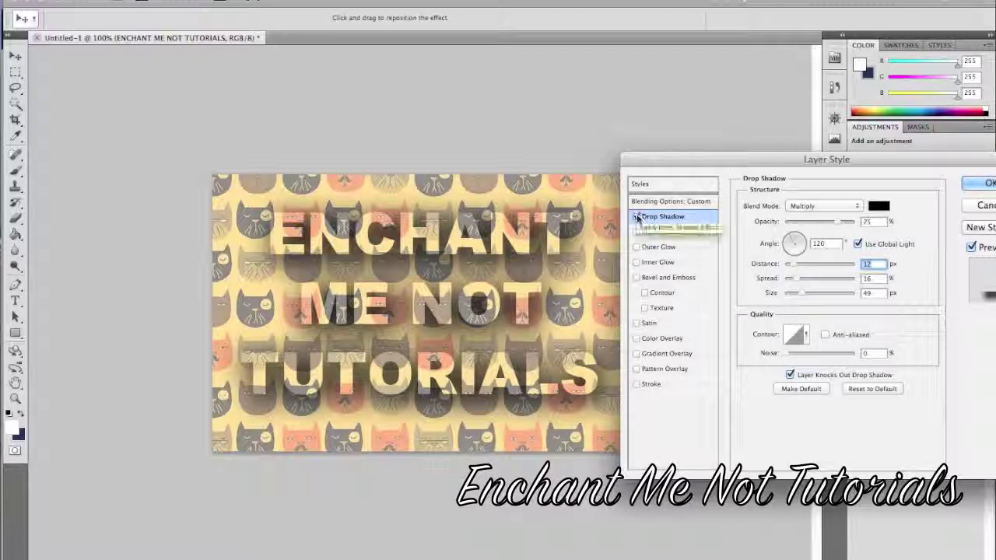
{"action": "left_click", "coordinate": [666, 217]}
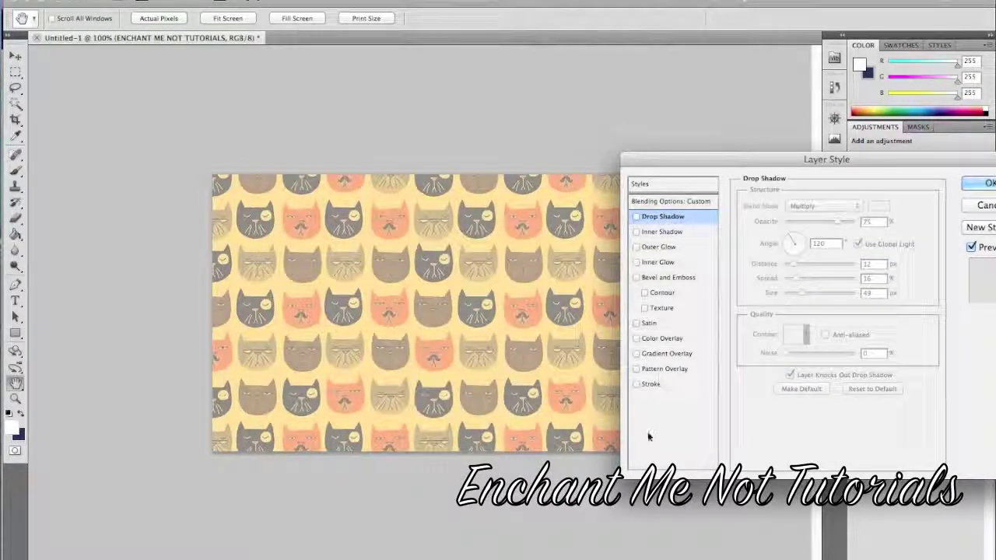
Try a 3 px black outside stroke and a red color overlay at 50% opacity on the title, and switch both off
{"action": "left_click", "coordinate": [646, 385]}
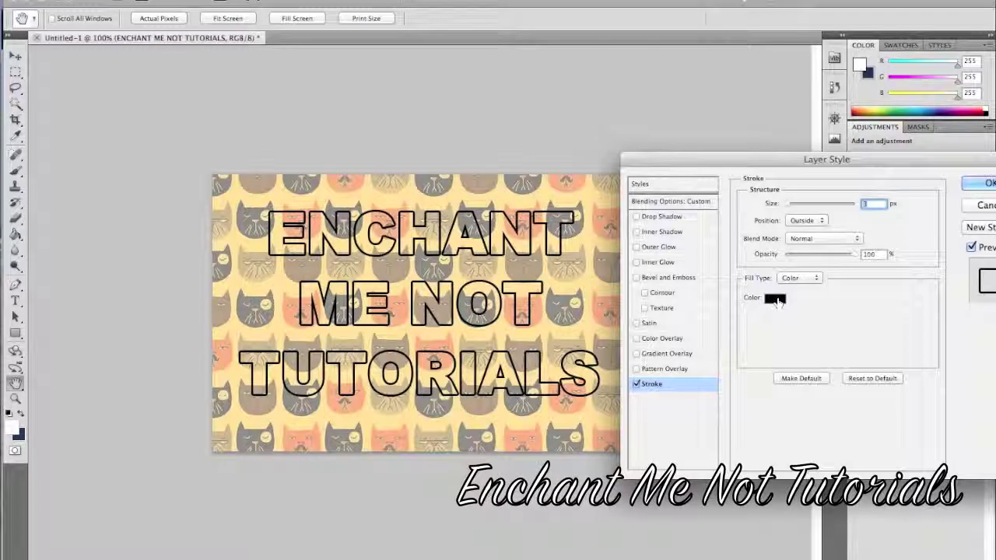
{"action": "left_click", "coordinate": [654, 340]}
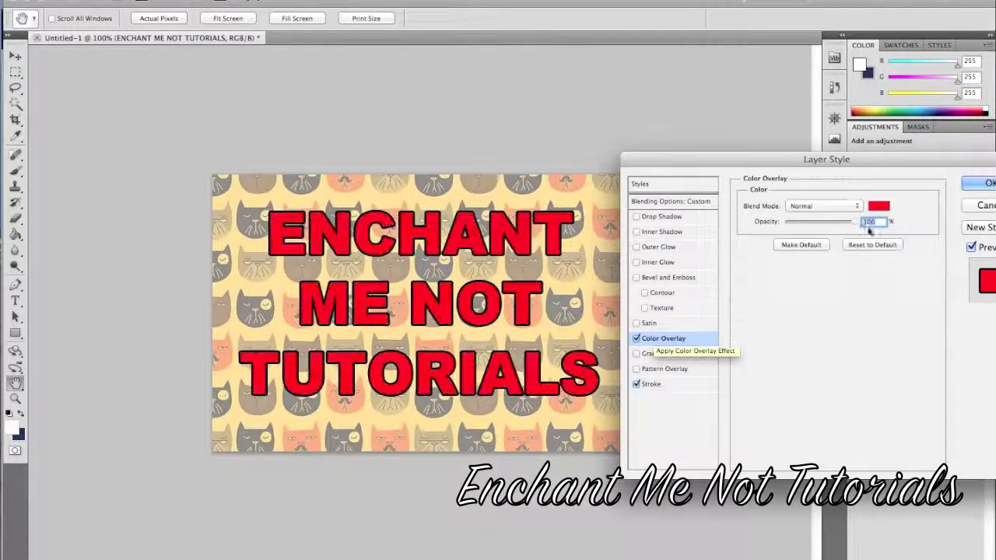
{"action": "left_click", "coordinate": [821, 222]}
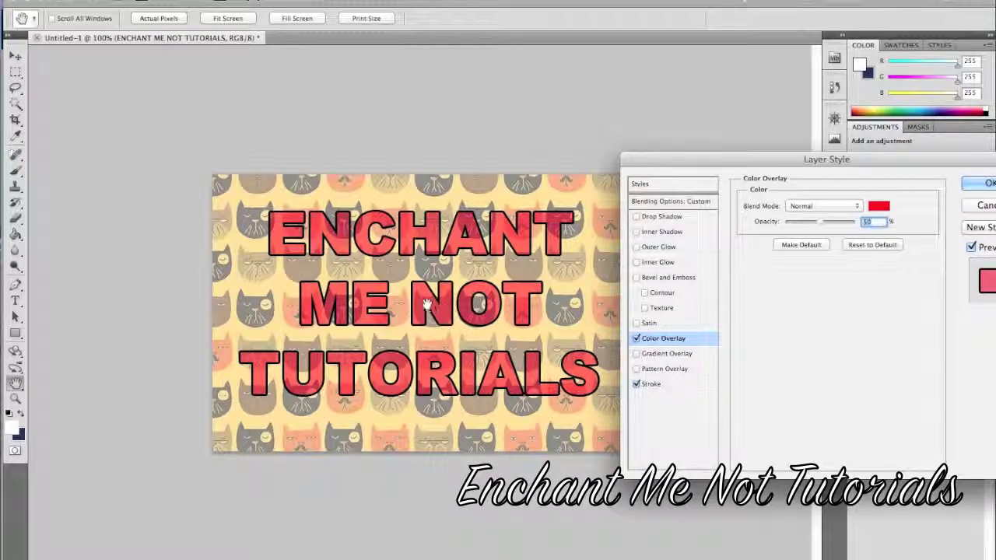
{"action": "left_click", "coordinate": [637, 340]}
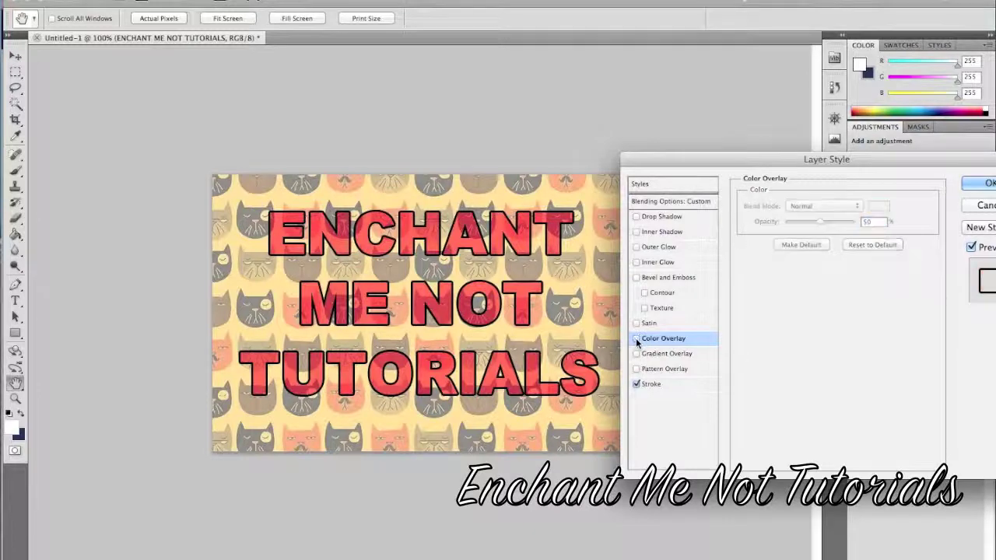
{"action": "left_click", "coordinate": [635, 384]}
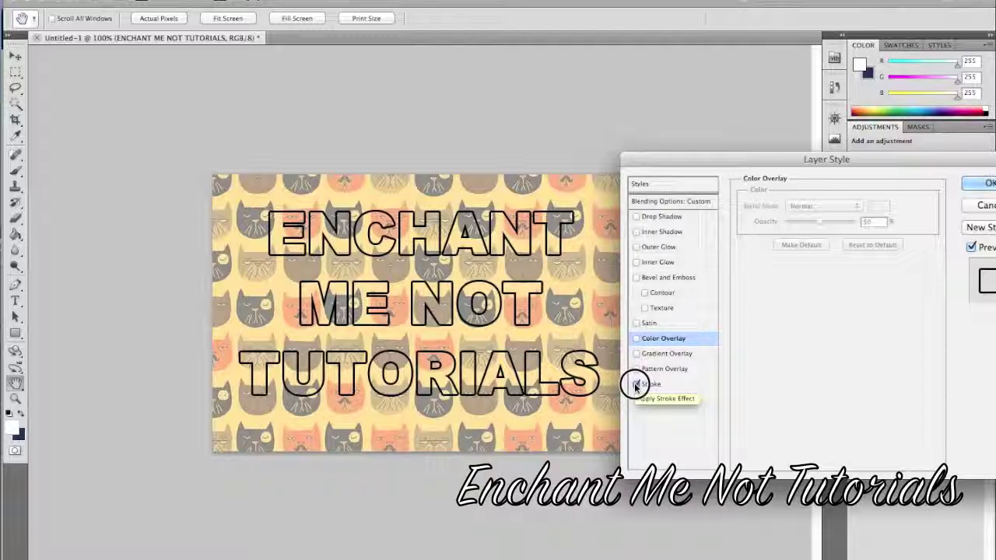
{"action": "left_click", "coordinate": [635, 383]}
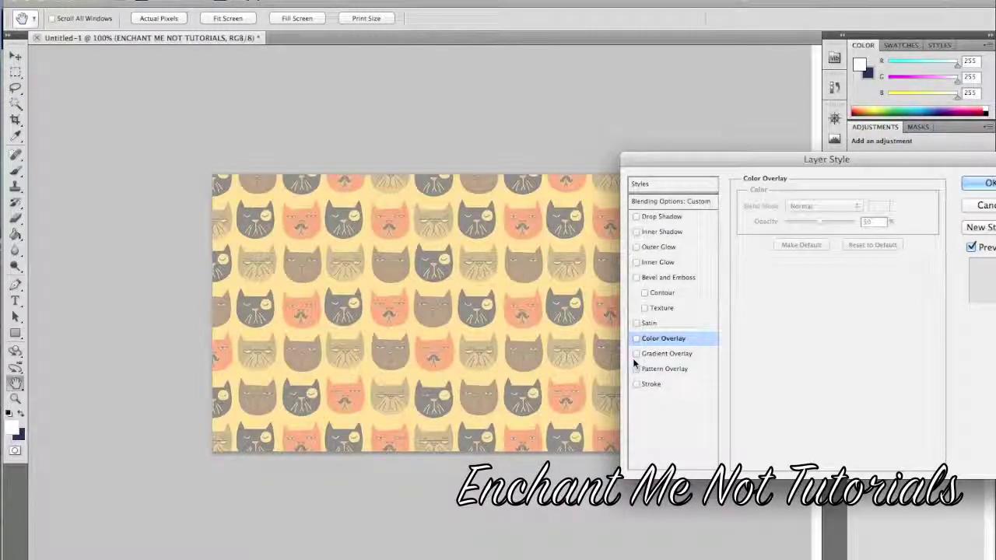
Accept the layer style and select everything outside the title's letters with the Magic Wand, adding the enclosed letter gaps
{"action": "left_click", "coordinate": [981, 183]}
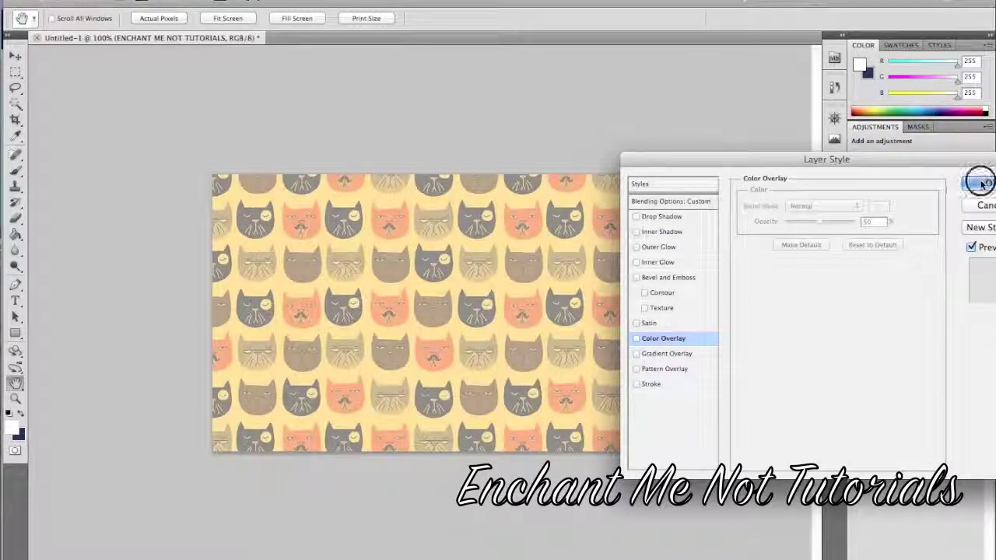
{"action": "left_click", "coordinate": [15, 104]}
{"action": "left_click", "coordinate": [15, 104], "text": "alt"}
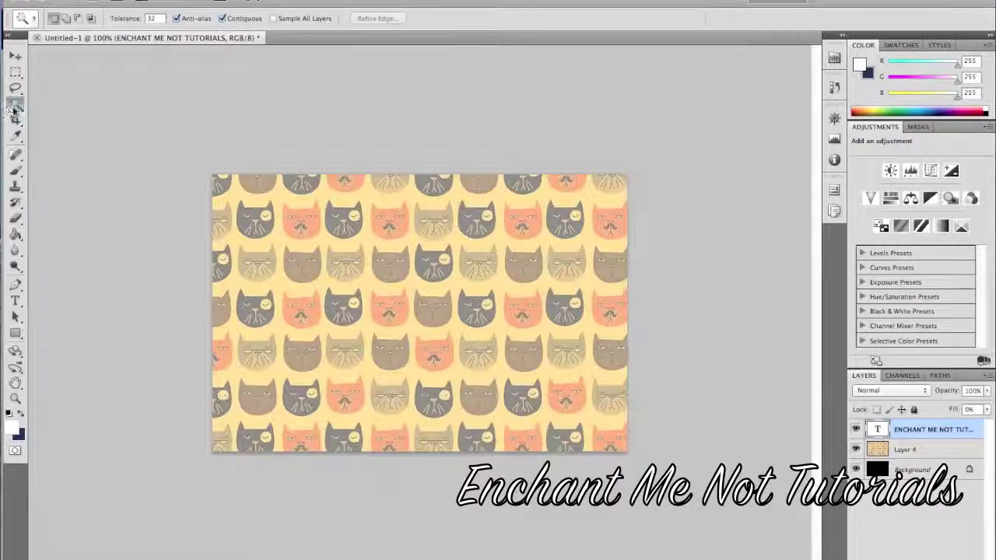
{"action": "left_click", "coordinate": [615, 198]}
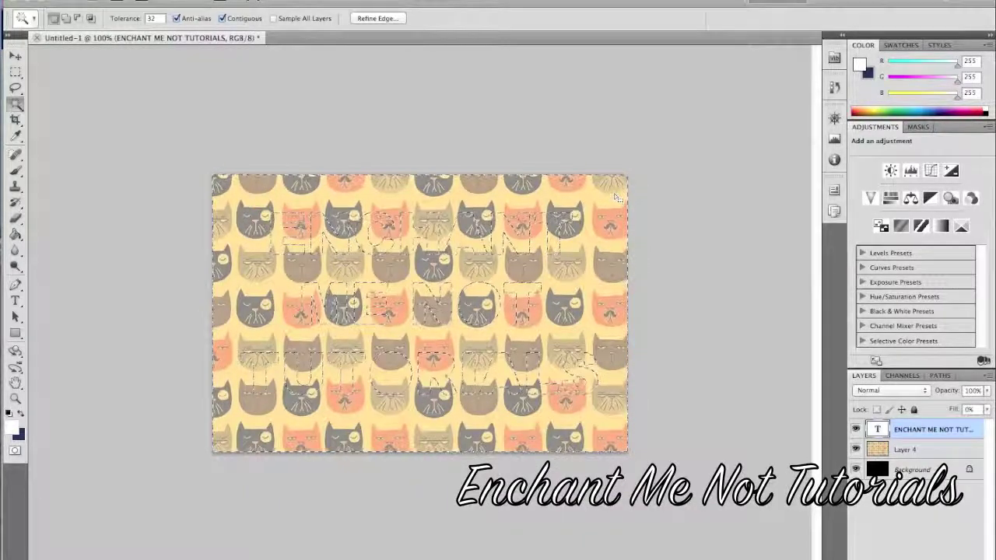
{"action": "key", "text": "shift"}
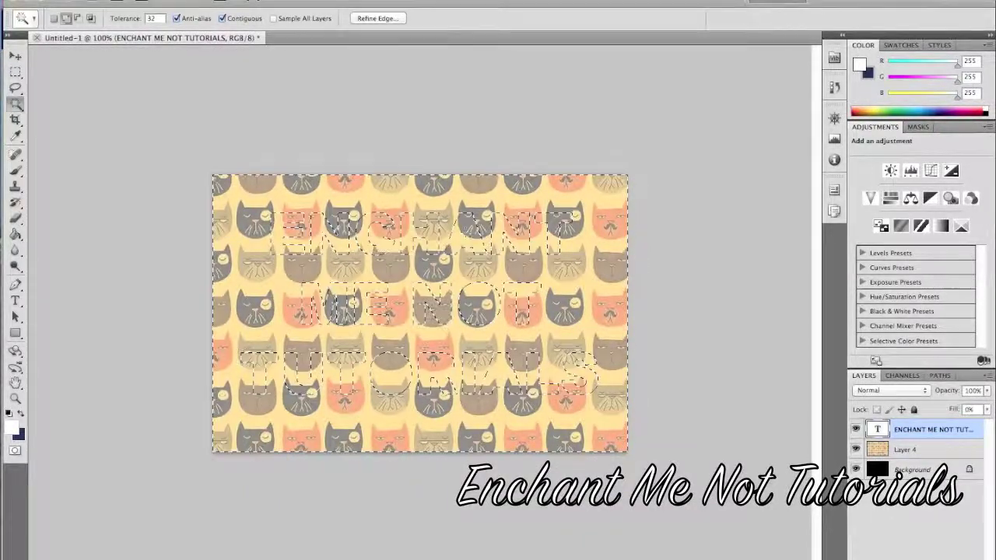
{"action": "left_click", "coordinate": [464, 232], "text": "shift"}
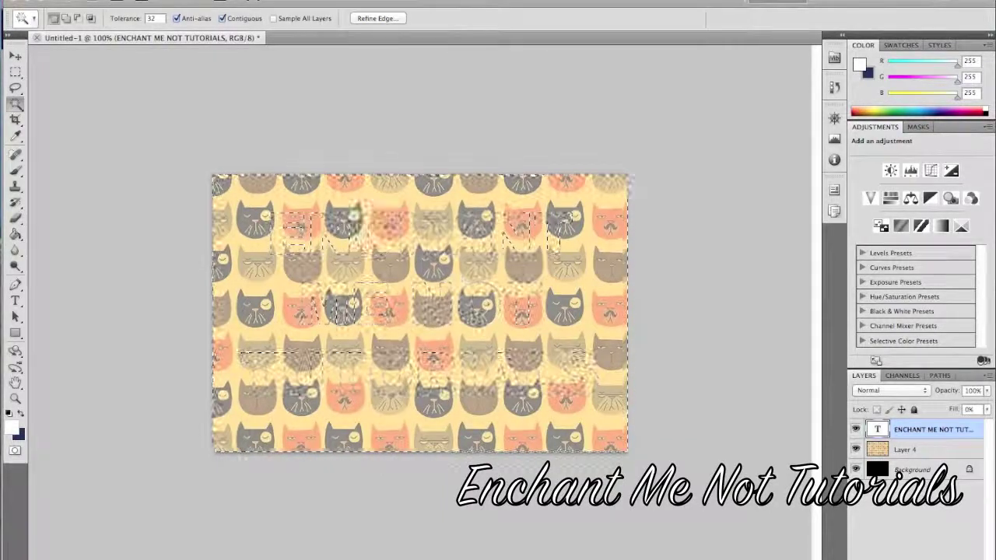
Delete the selected area from the cat pattern on Layer 4, deselect, and hide the title text layer
{"action": "left_click", "coordinate": [932, 450]}
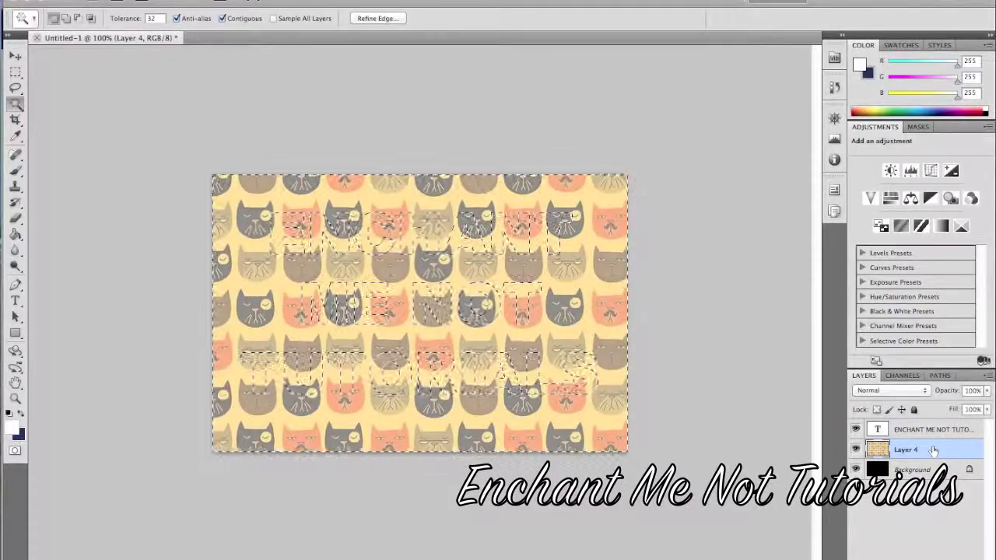
{"action": "key", "text": "Delete"}
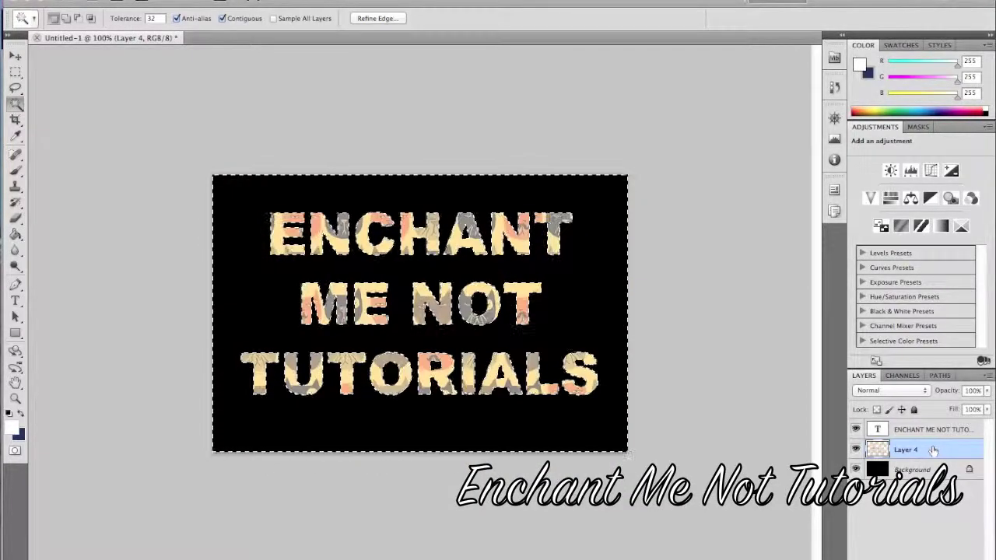
{"action": "key", "text": "ctrl+d"}
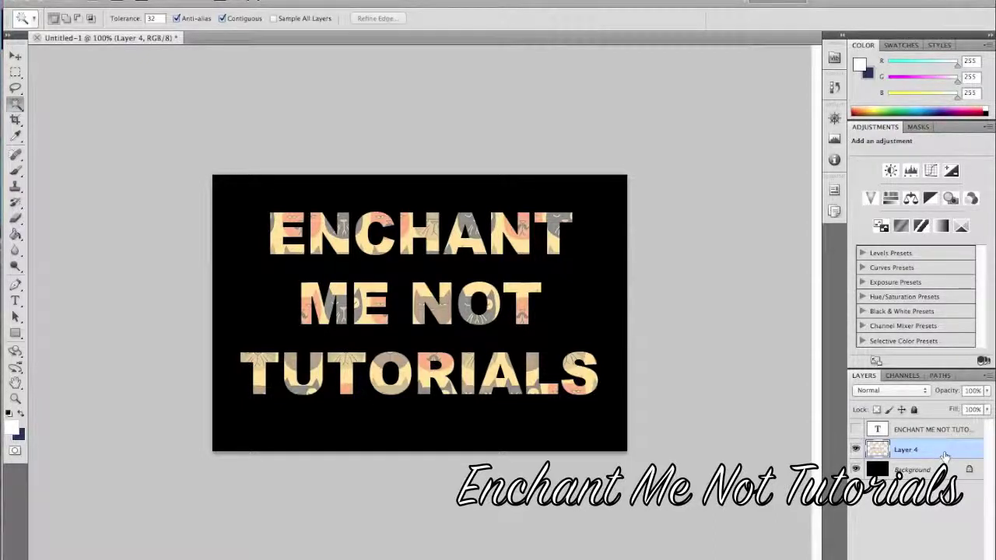
Try an outer glow in light purple (RGB 242, 190, 255) on the cat-patterned lettering of Layer 4
{"action": "double_click", "coordinate": [944, 455]}
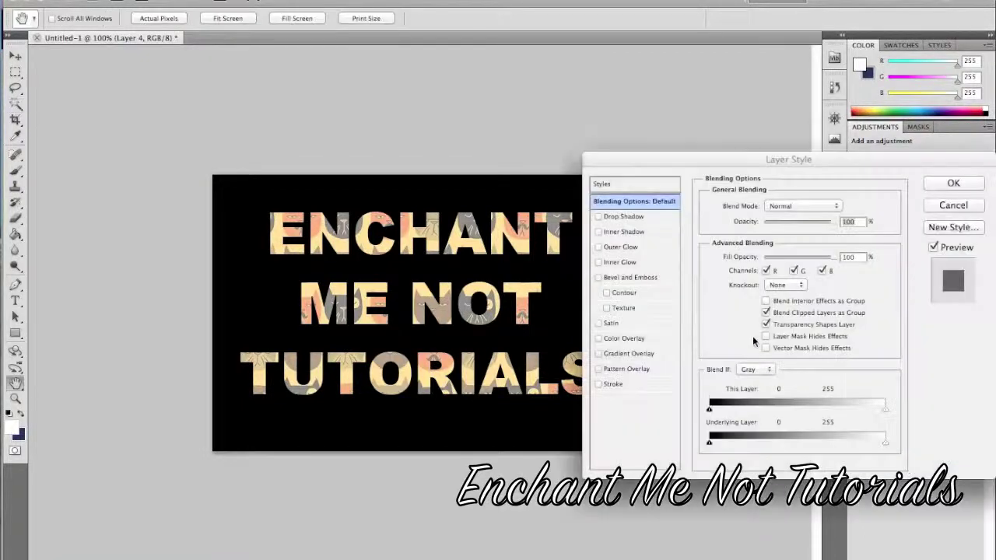
{"action": "left_click", "coordinate": [621, 247]}
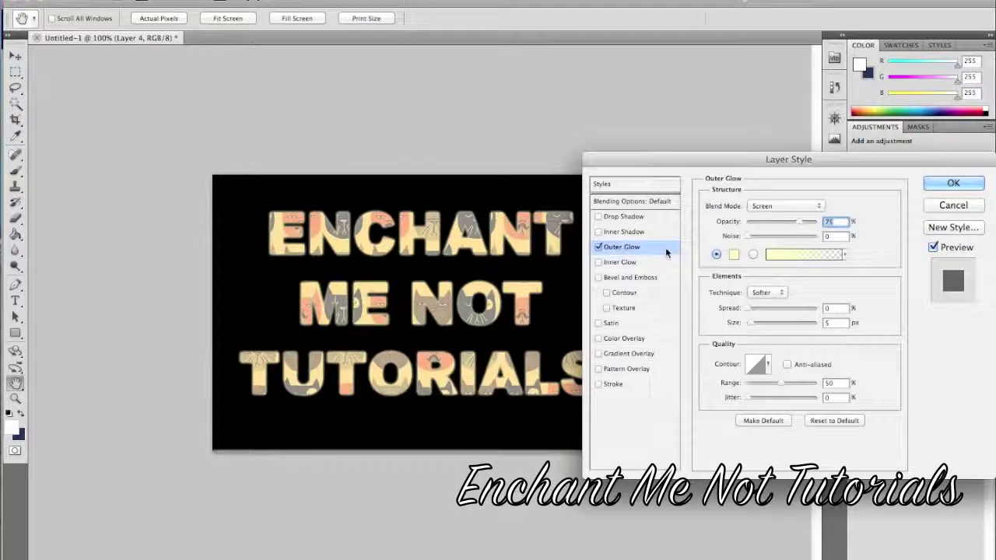
{"action": "left_click", "coordinate": [733, 253]}
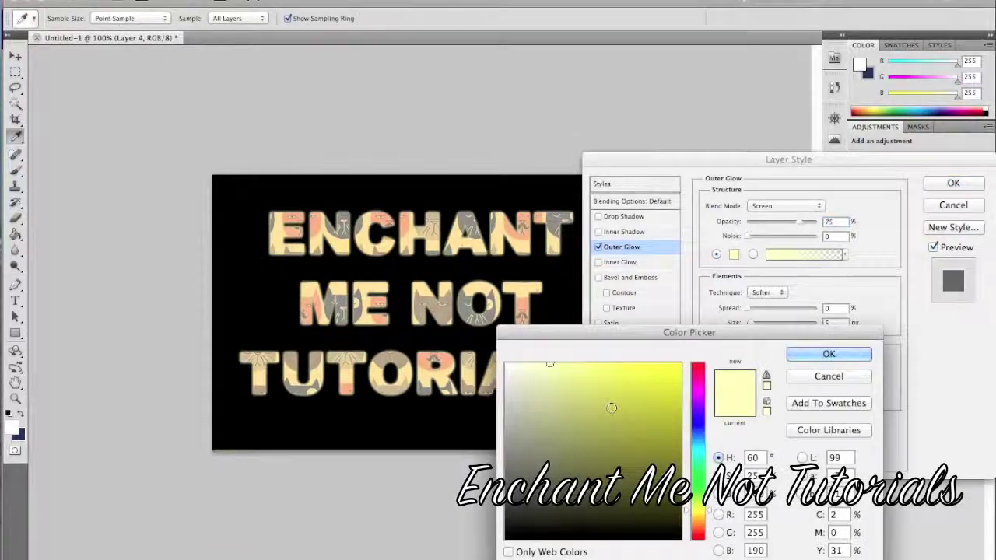
{"action": "left_click", "coordinate": [697, 397]}
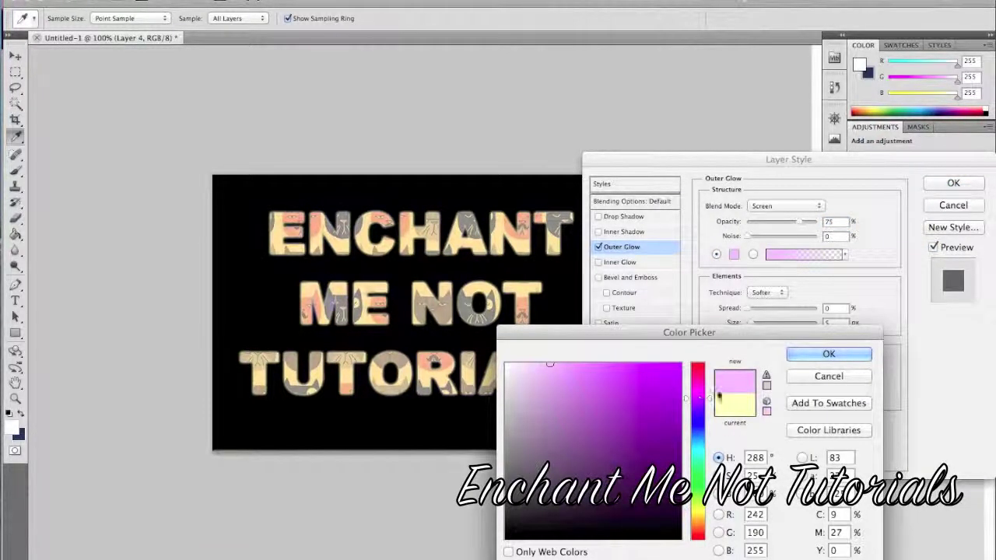
{"action": "left_click", "coordinate": [826, 355]}
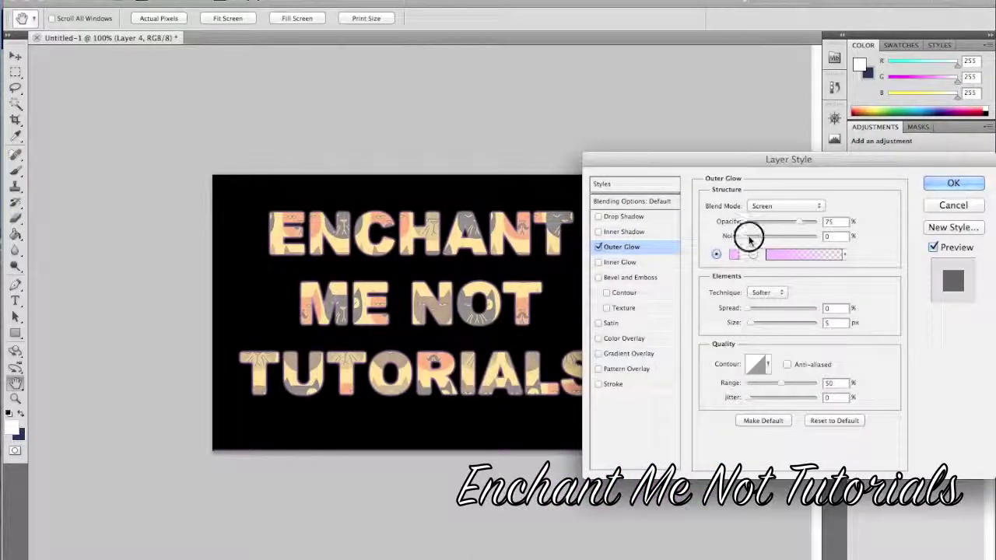
Try 26% noise, 30% spread and 125 px size on the outer glow, switch the effect off and close the layer style settings
{"action": "left_click", "coordinate": [766, 237]}
{"action": "left_click_drag", "start_coordinate": [751, 322], "coordinate": [784, 322]}
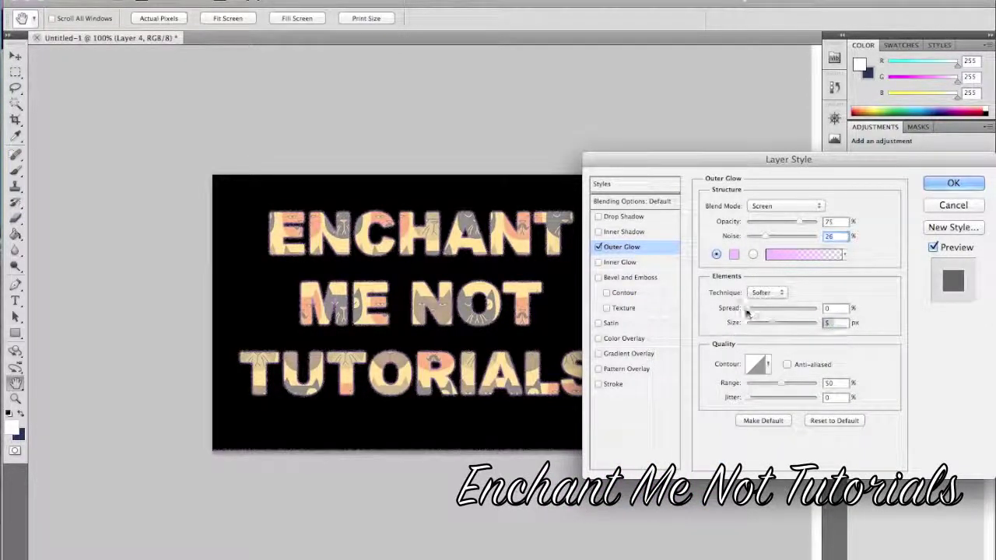
{"action": "left_click", "coordinate": [767, 308]}
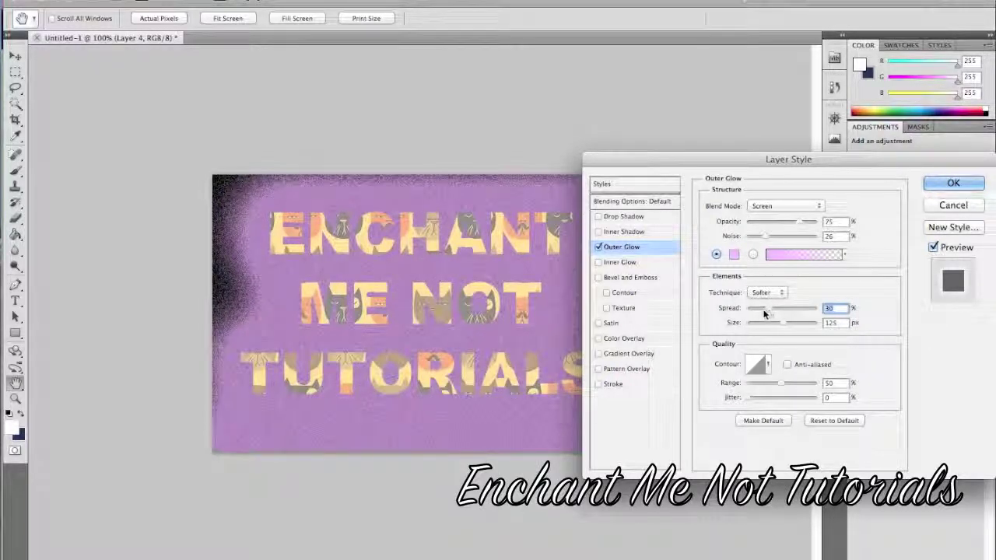
{"action": "left_click", "coordinate": [598, 246]}
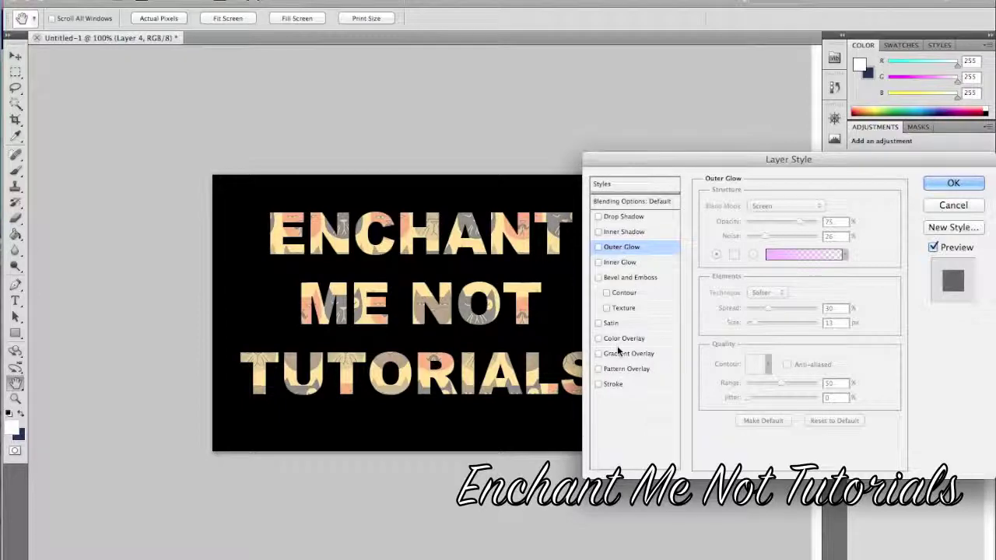
{"action": "left_click", "coordinate": [941, 180]}
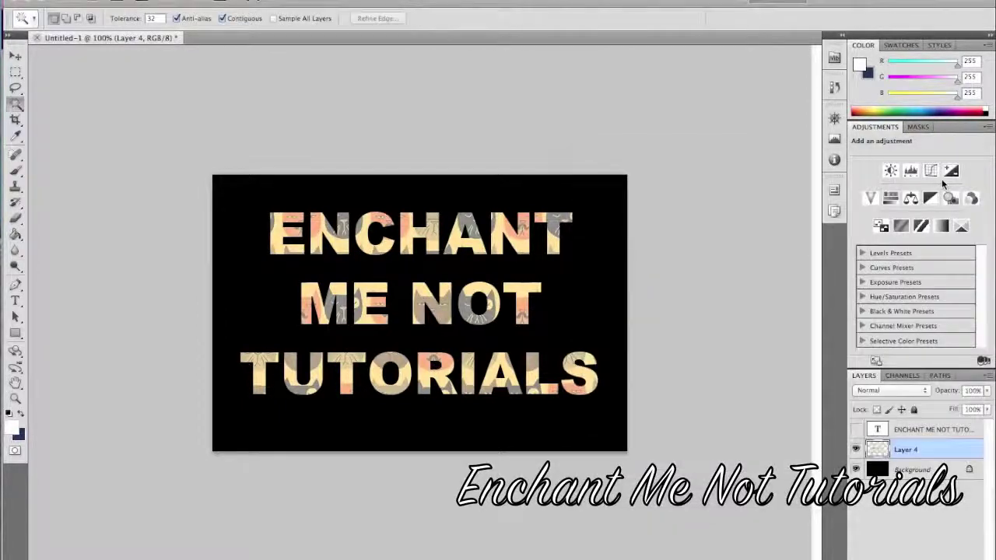